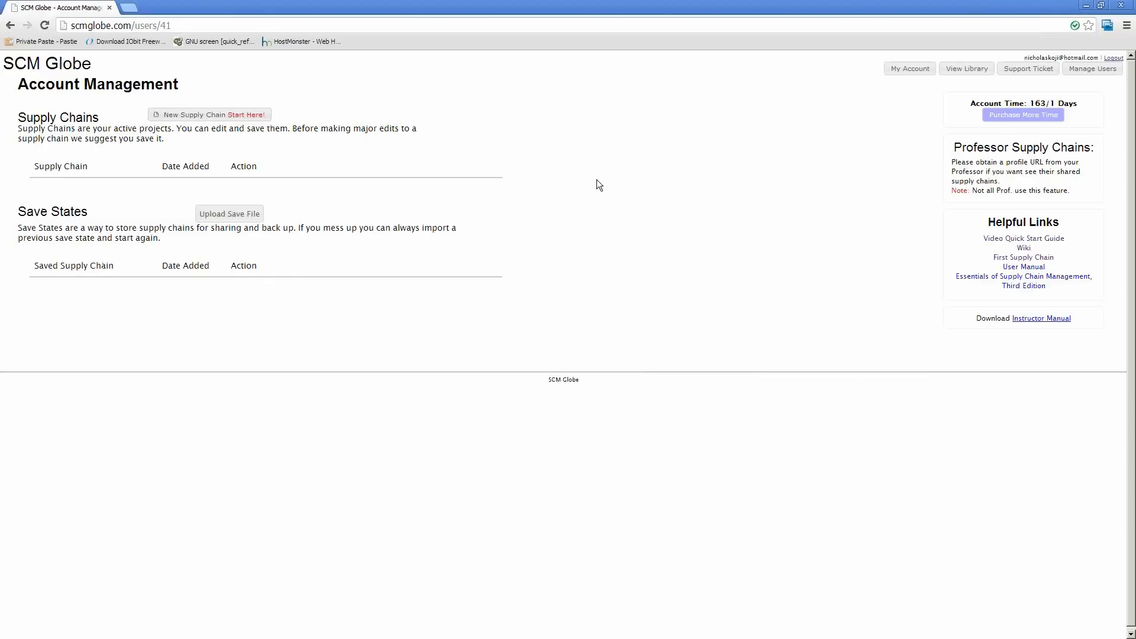
Create a new supply chain named Demo
{"action": "left_click", "coordinate": [228, 119]}
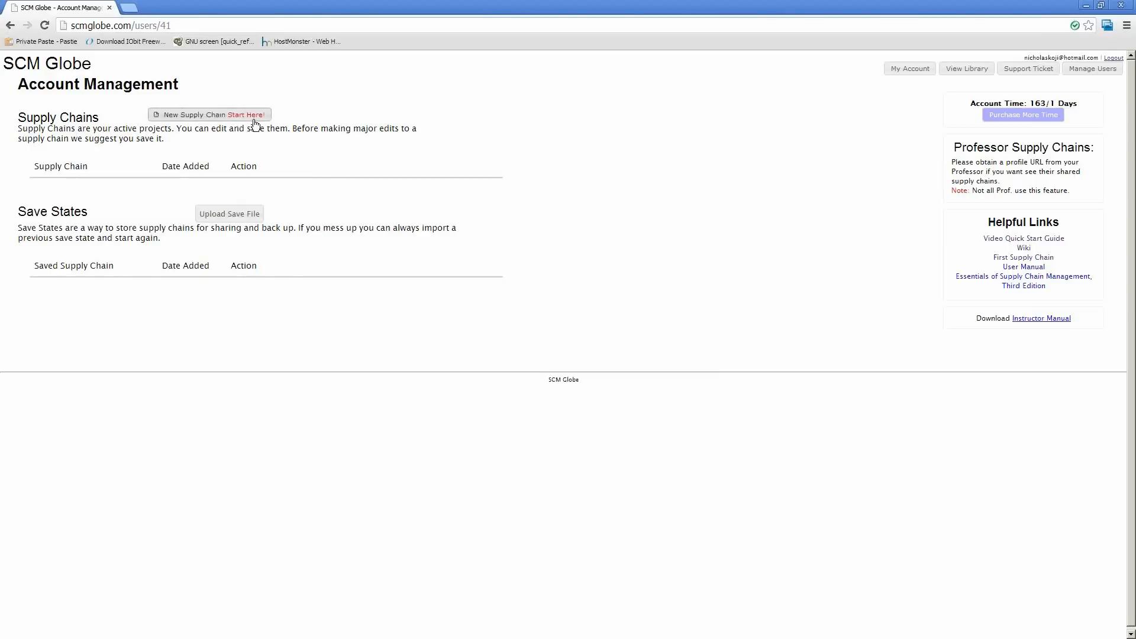
{"action": "left_click", "coordinate": [254, 121]}
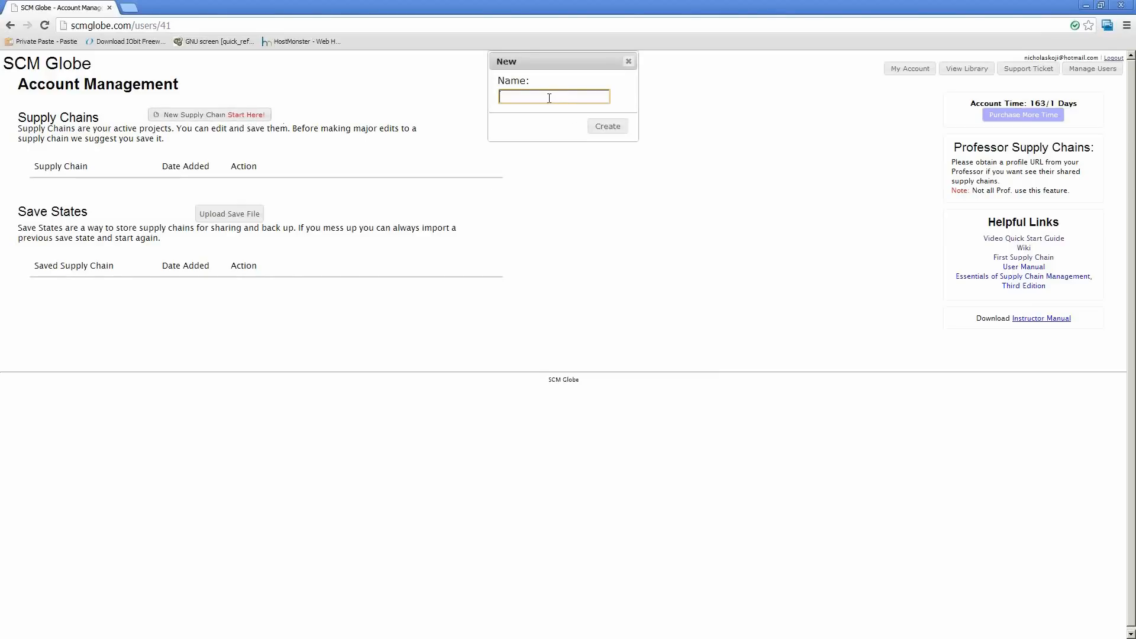
{"action": "type", "text": "Demo"}
{"action": "left_click", "coordinate": [607, 127]}
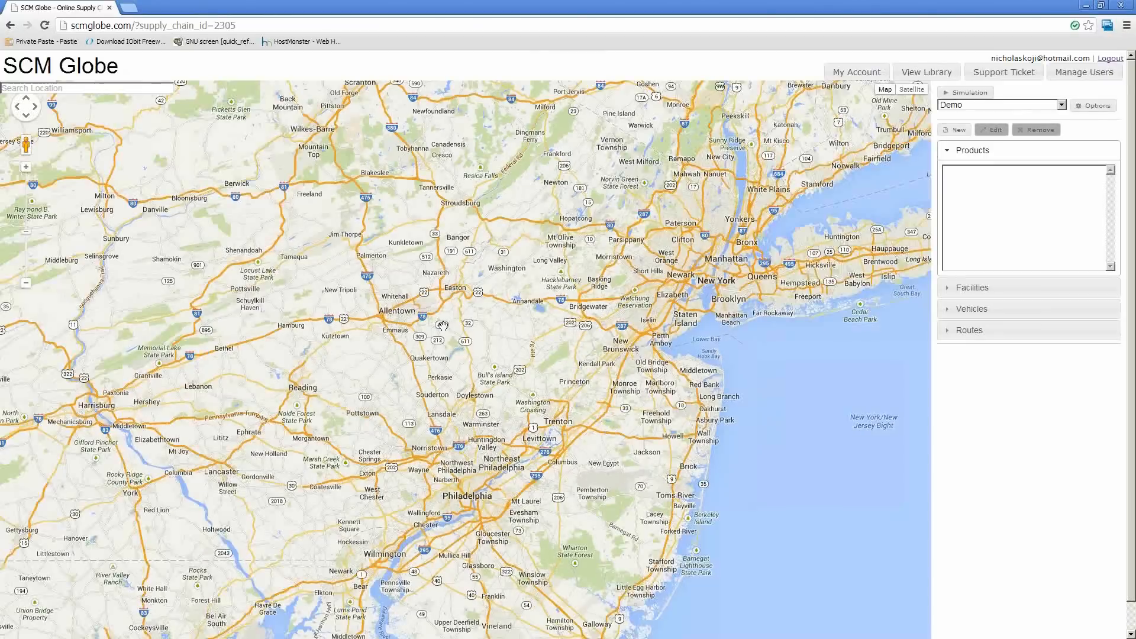
Start a new product in the supply chain and name it Candy
{"action": "left_click_drag", "start_coordinate": [442, 325], "coordinate": [480, 305]}
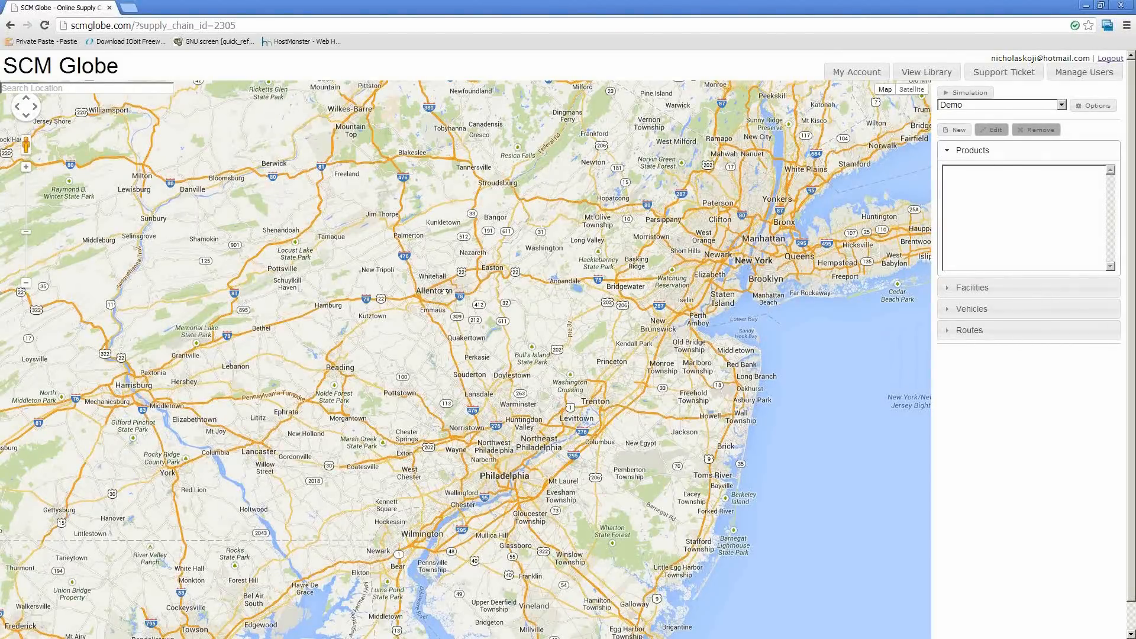
{"action": "left_click_drag", "start_coordinate": [475, 272], "coordinate": [521, 254]}
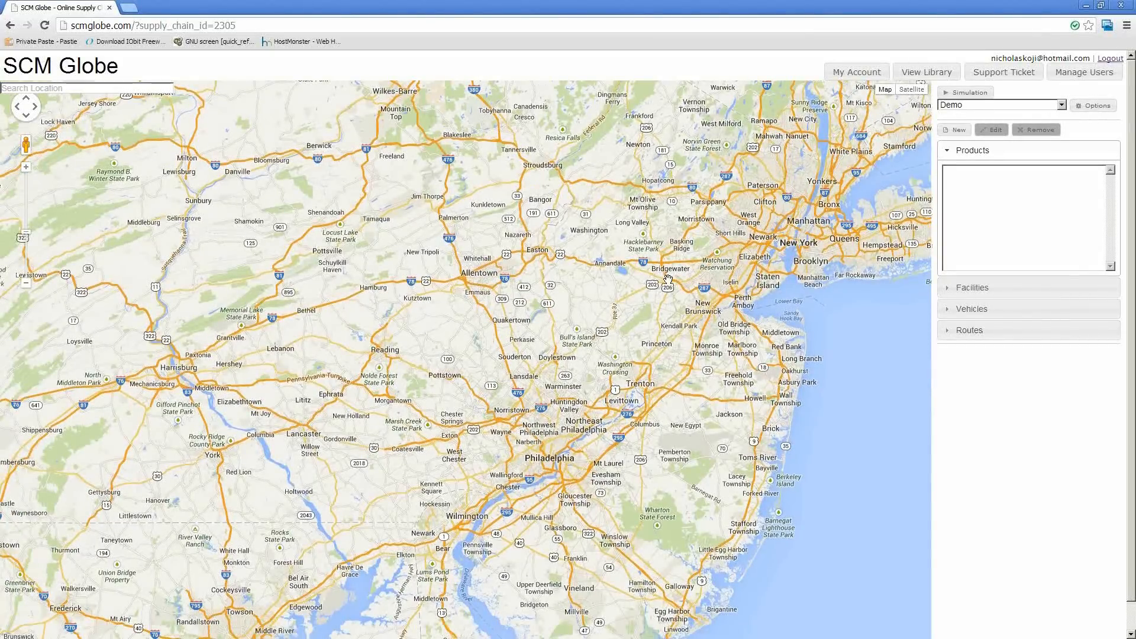
{"action": "left_click", "coordinate": [958, 134]}
{"action": "left_click_drag", "start_coordinate": [77, 255], "coordinate": [638, 242]}
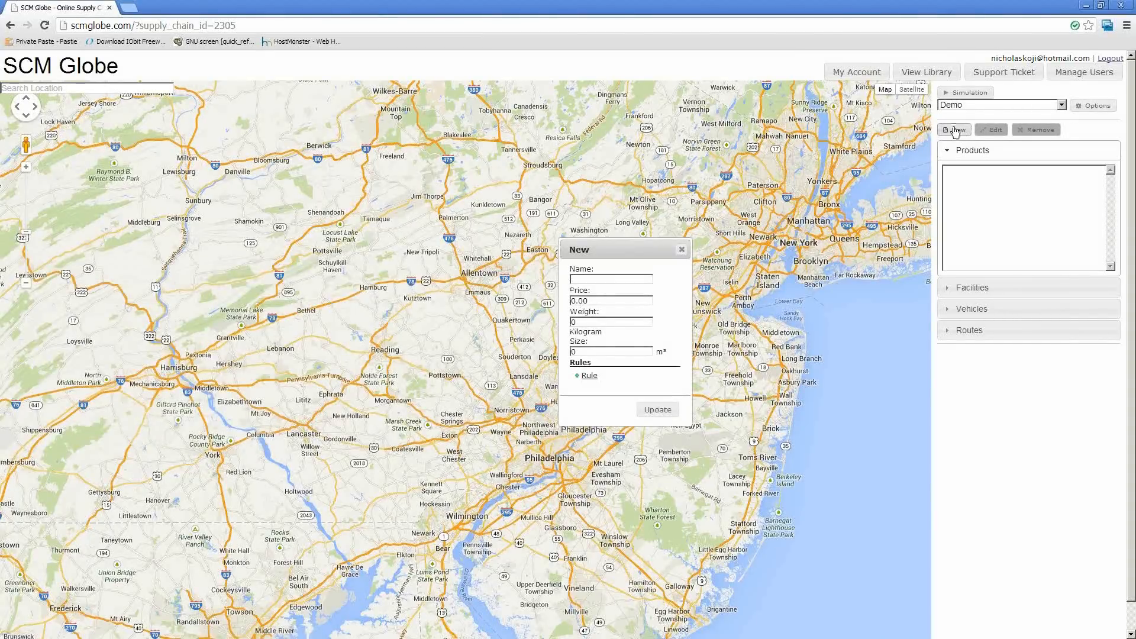
{"action": "left_click_drag", "start_coordinate": [594, 256], "coordinate": [573, 258]}
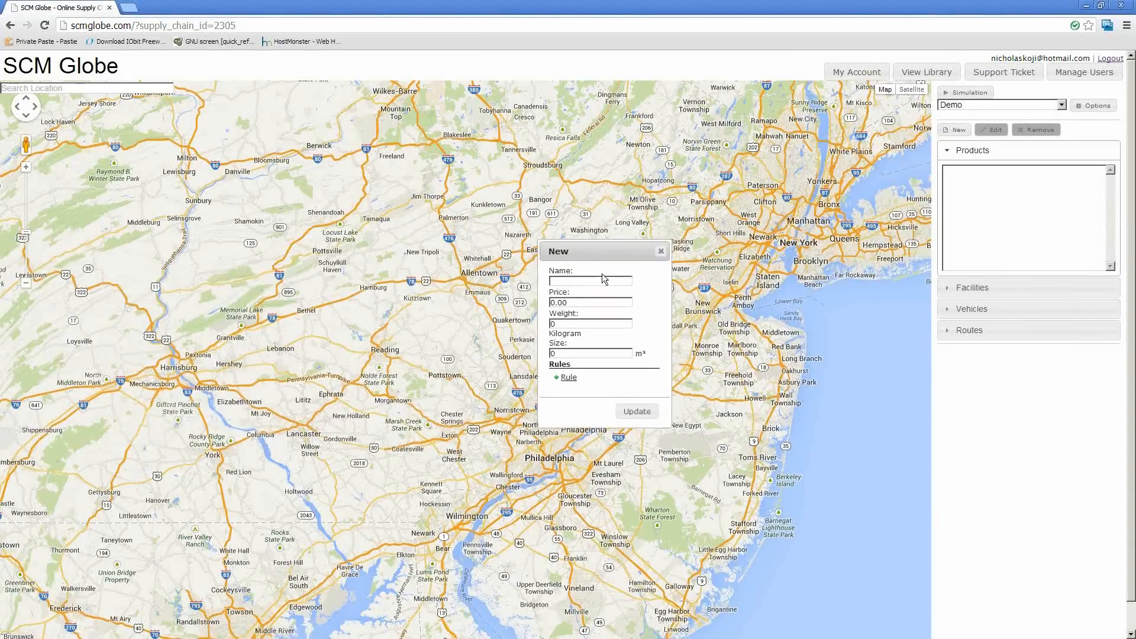
{"action": "left_click", "coordinate": [565, 282]}
{"action": "type", "text": "Cart"}
Give the Candy product a price of 10, a weight of 3 kilograms and a size of .2 m³, and save it
{"action": "key", "text": "Tab"}
{"action": "type", "text": "10"}
{"action": "key", "text": "Tab"}
{"action": "type", "text": "3"}
{"action": "key", "text": "Tab"}
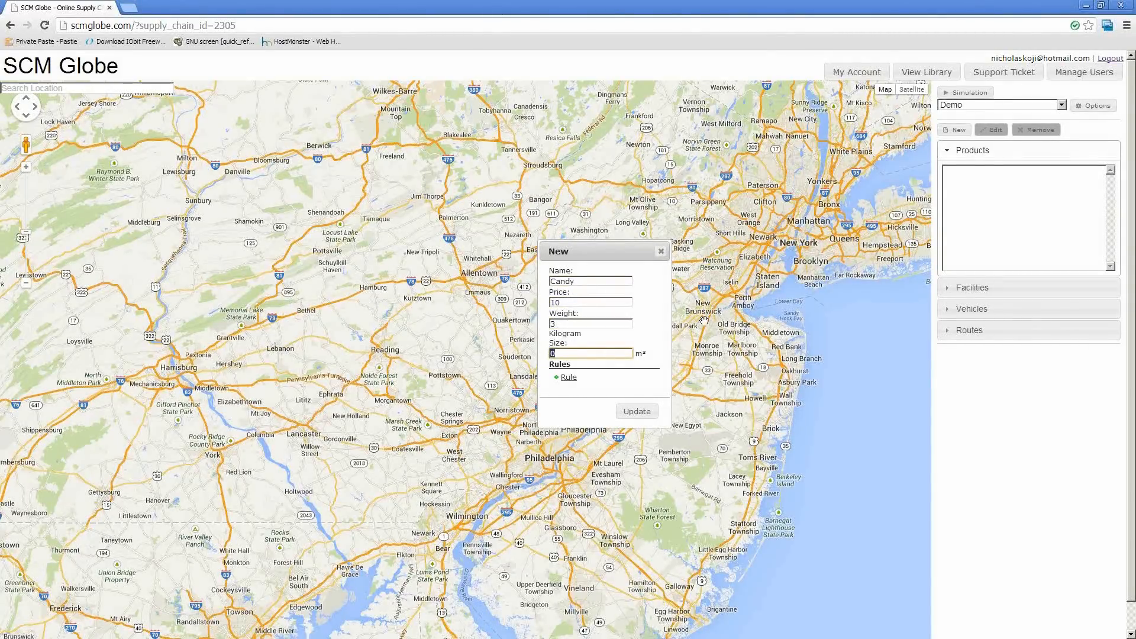
{"action": "type", "text": ".2"}
{"action": "left_click", "coordinate": [634, 414]}
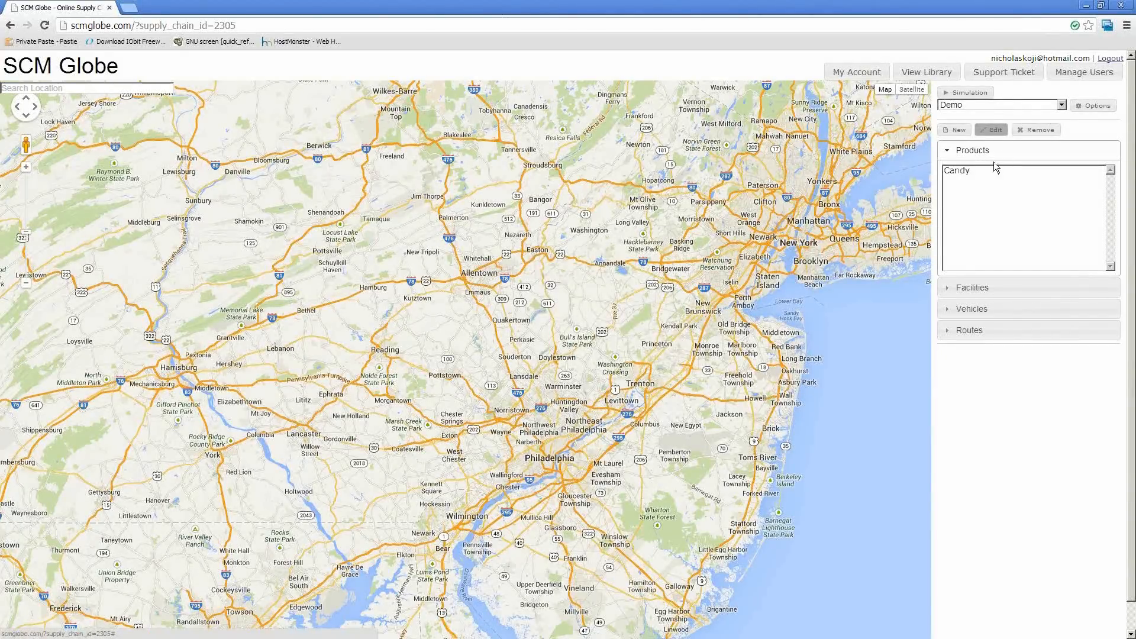
{"action": "left_click", "coordinate": [960, 174]}
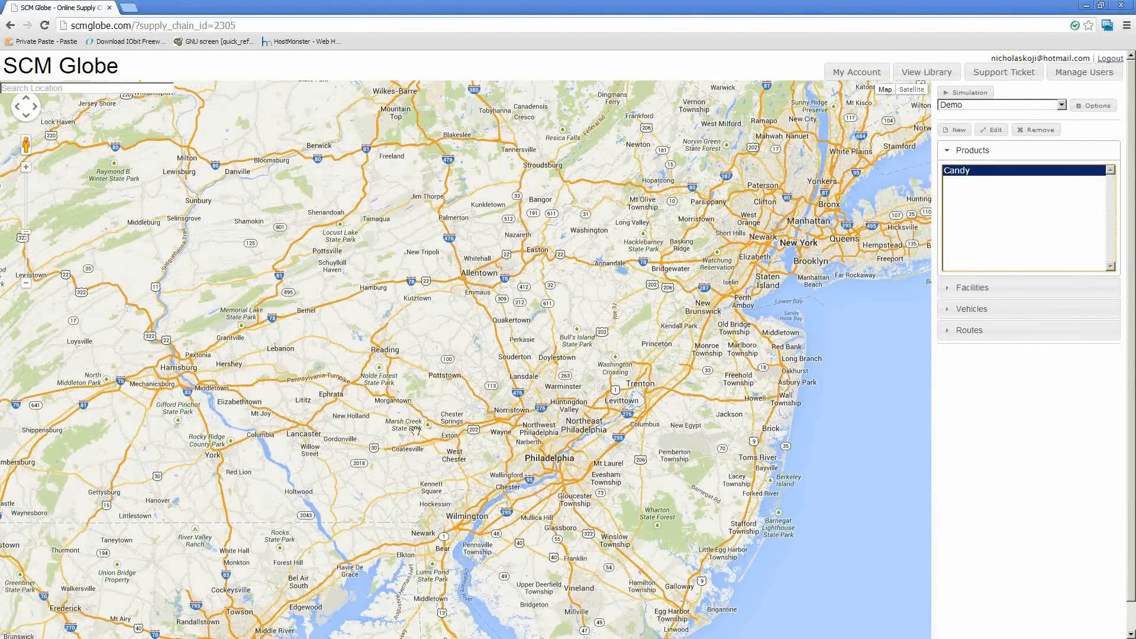
{"action": "left_click", "coordinate": [339, 411]}
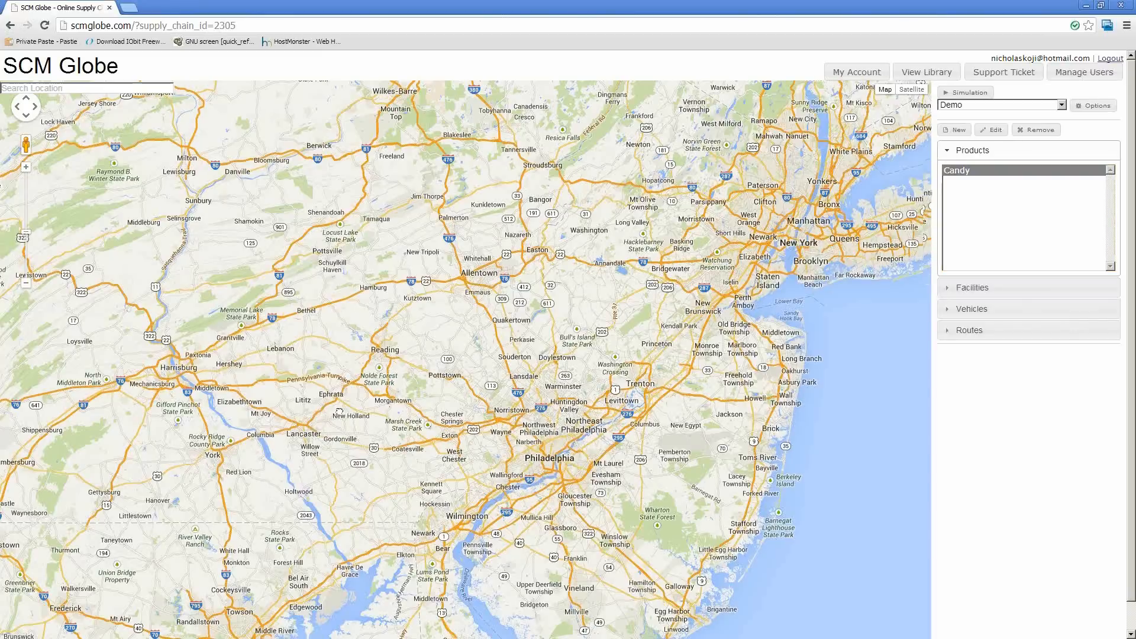
{"action": "left_click_drag", "start_coordinate": [339, 412], "coordinate": [615, 339]}
Start a new facility named Candy Factory and set its type to factory
{"action": "left_click", "coordinate": [973, 288]}
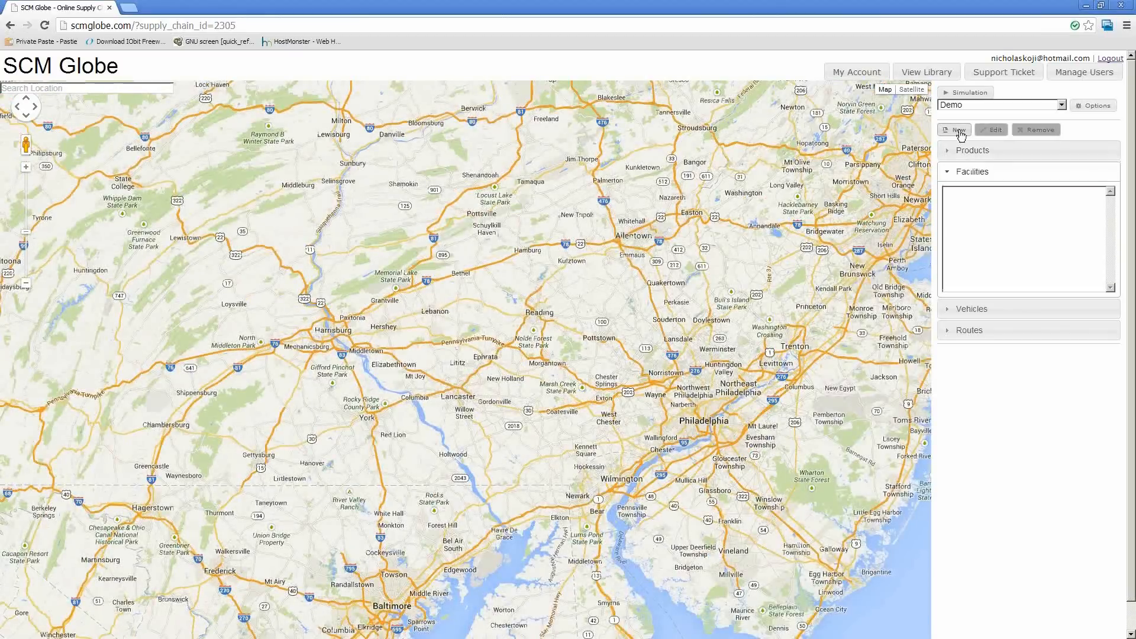
{"action": "left_click", "coordinate": [959, 131]}
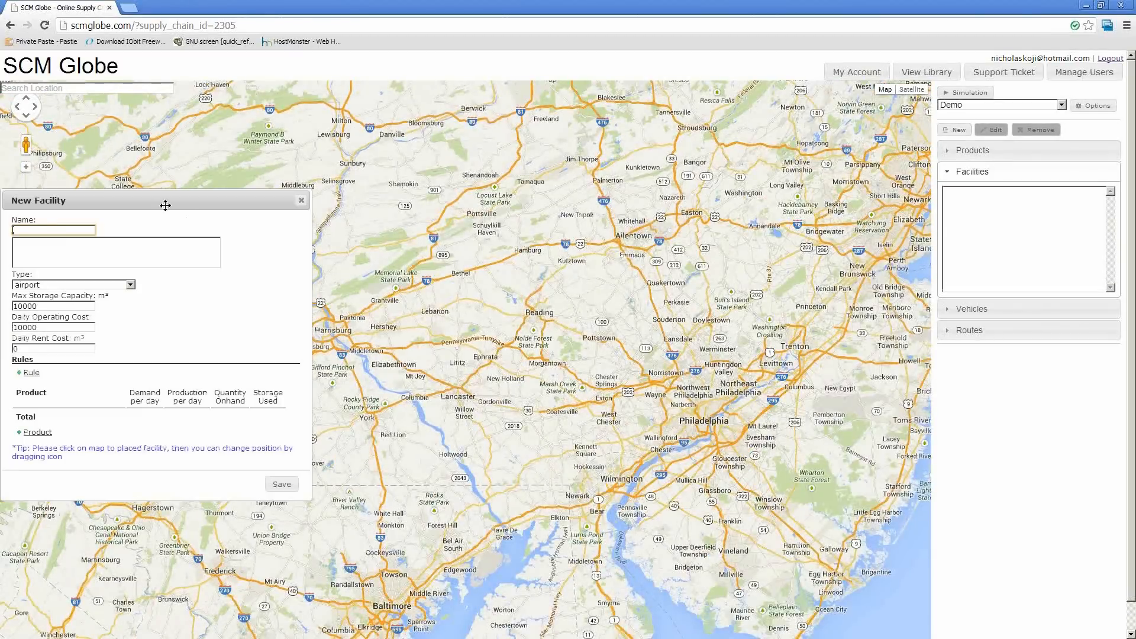
{"action": "left_click_drag", "start_coordinate": [168, 204], "coordinate": [388, 191]}
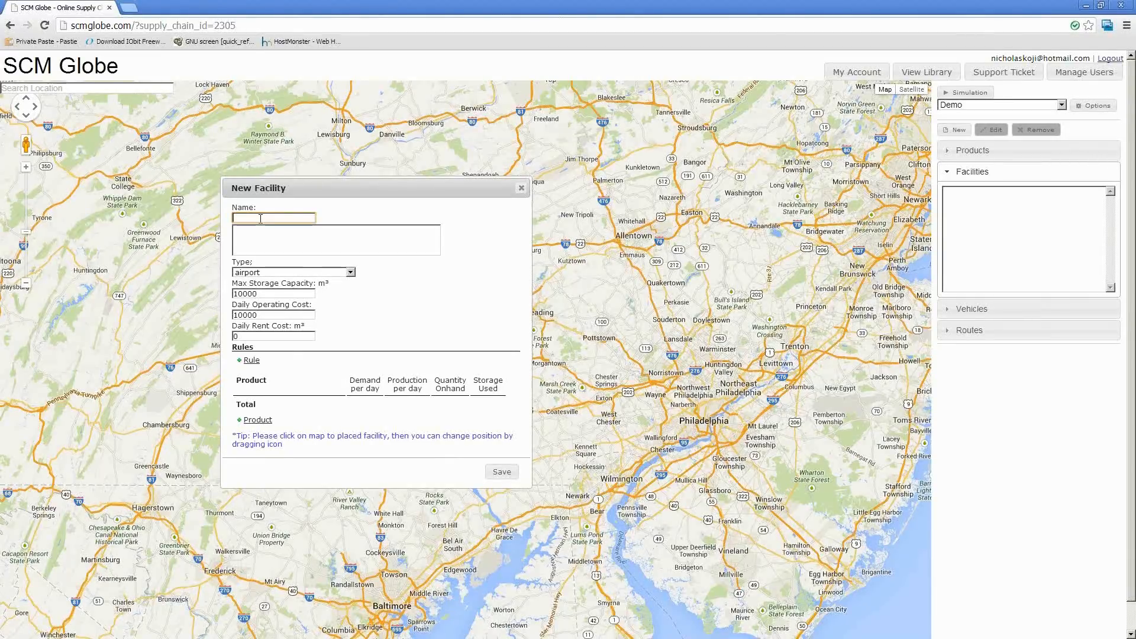
{"action": "type", "text": "andy d"}
{"action": "key", "text": "BackSpace"}
{"action": "type", "text": "DFac"}
{"action": "left_click", "coordinate": [266, 271]}
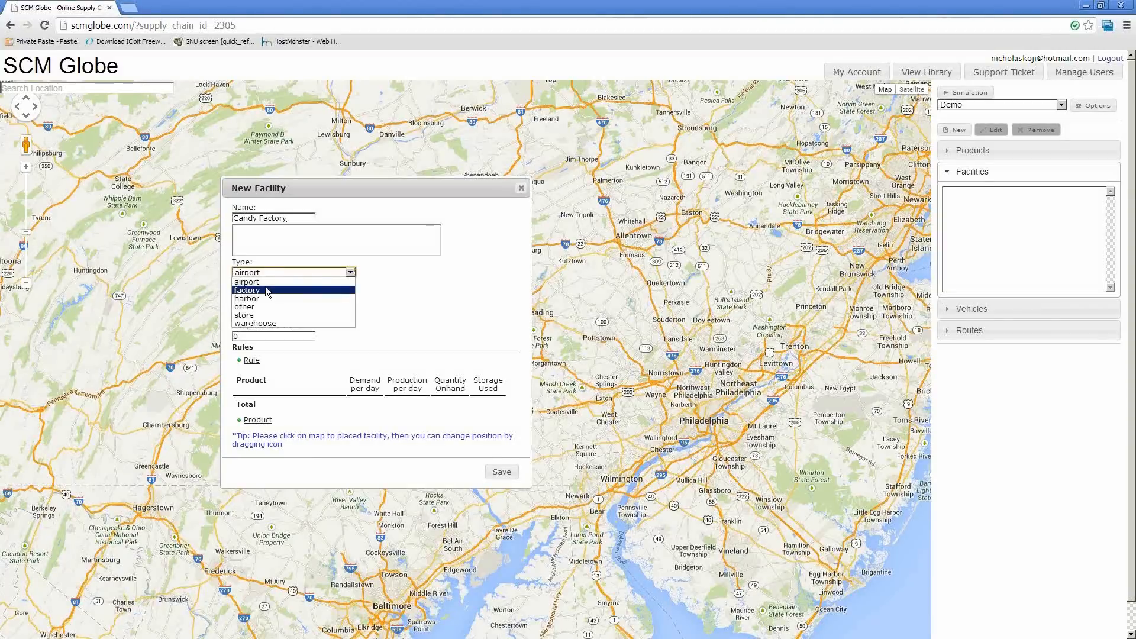
{"action": "left_click", "coordinate": [265, 287]}
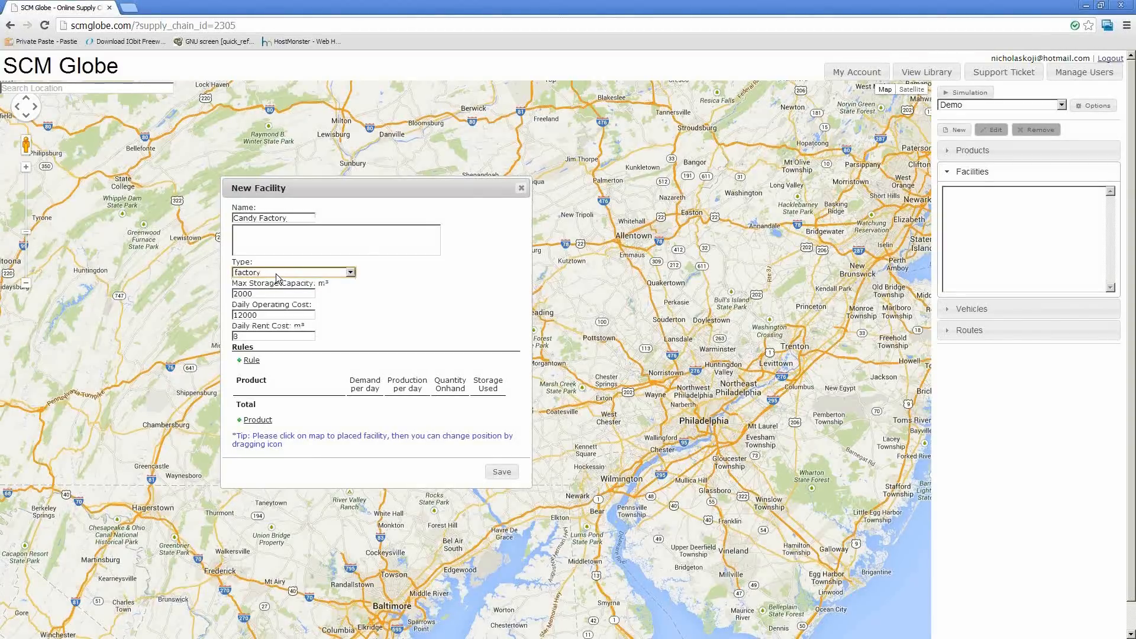
Set the factory's maximum storage capacity to 2000 m³, daily operating cost to 12000 and daily rent cost to 3
{"action": "double_click", "coordinate": [243, 294]}
{"action": "left_click", "coordinate": [242, 314]}
{"action": "left_click", "coordinate": [252, 295]}
{"action": "left_click", "coordinate": [266, 317]}
{"action": "left_click", "coordinate": [264, 336]}
{"action": "left_click_drag", "start_coordinate": [256, 181], "coordinate": [227, 197]}
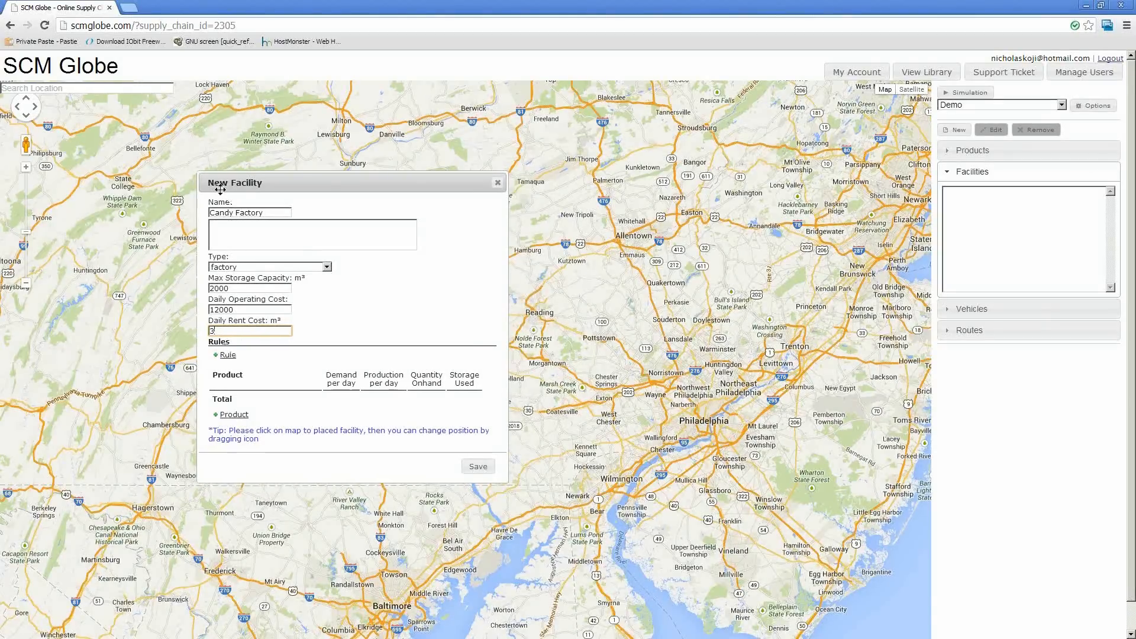
Add the Candy product to the factory with demand 0 per day, production 150 per day and 500 on hand
{"action": "left_click", "coordinate": [240, 421]}
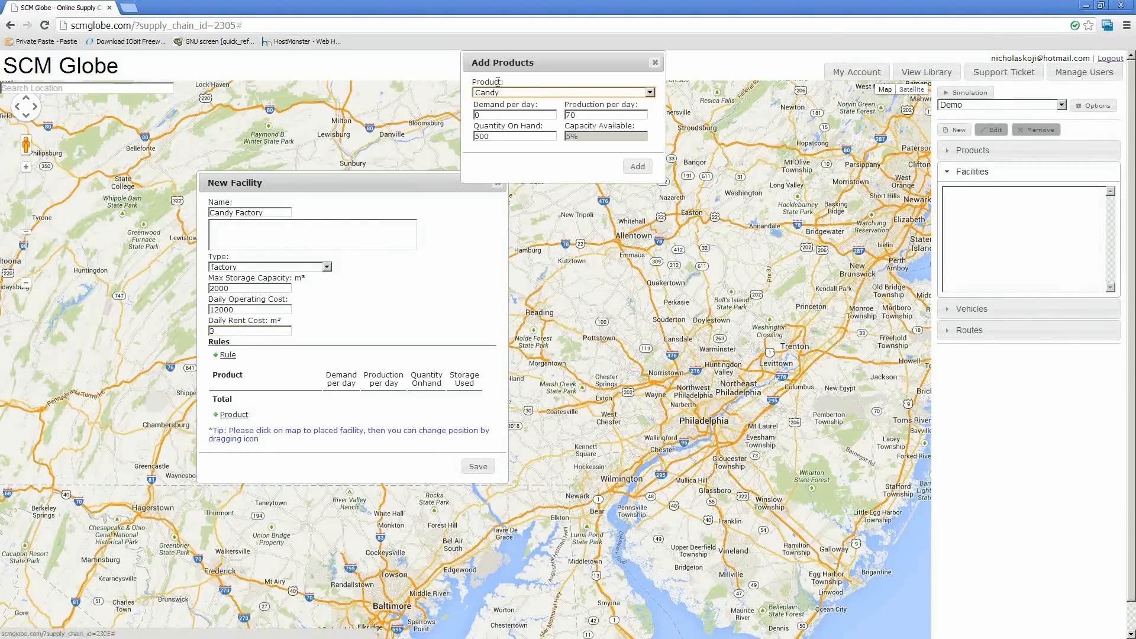
{"action": "left_click_drag", "start_coordinate": [516, 67], "coordinate": [501, 214]}
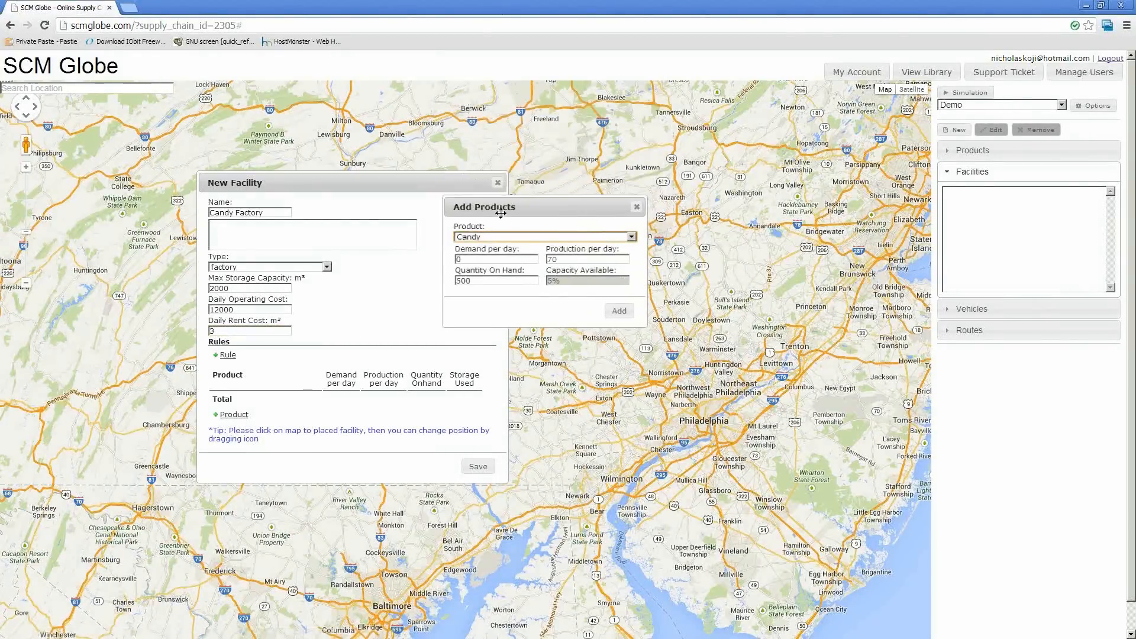
{"action": "left_click", "coordinate": [473, 237]}
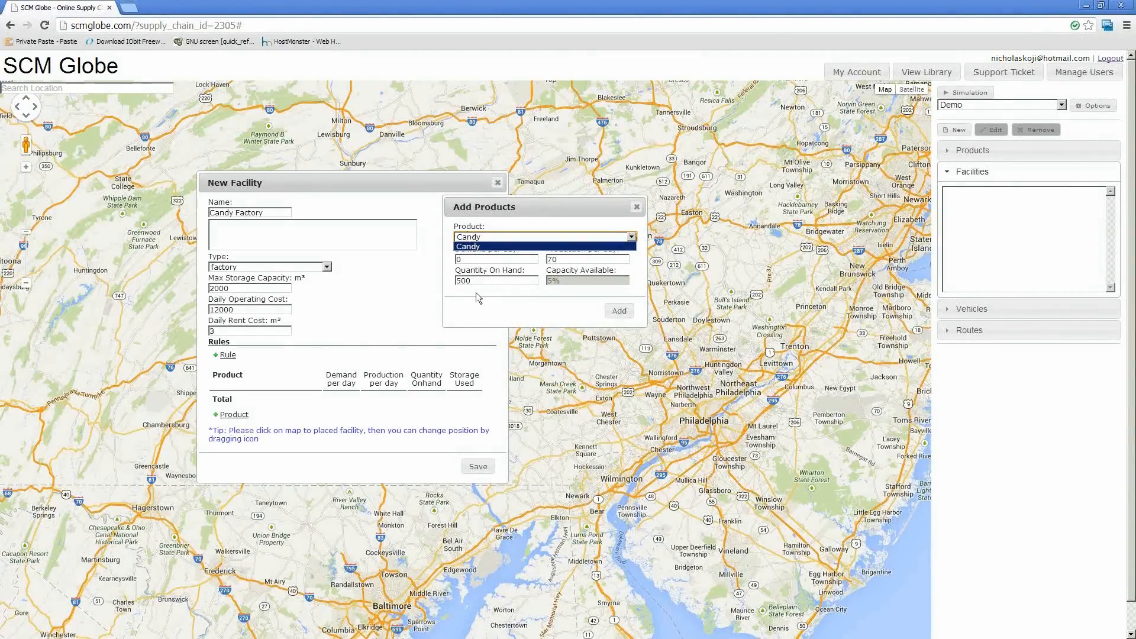
{"action": "left_click", "coordinate": [482, 237]}
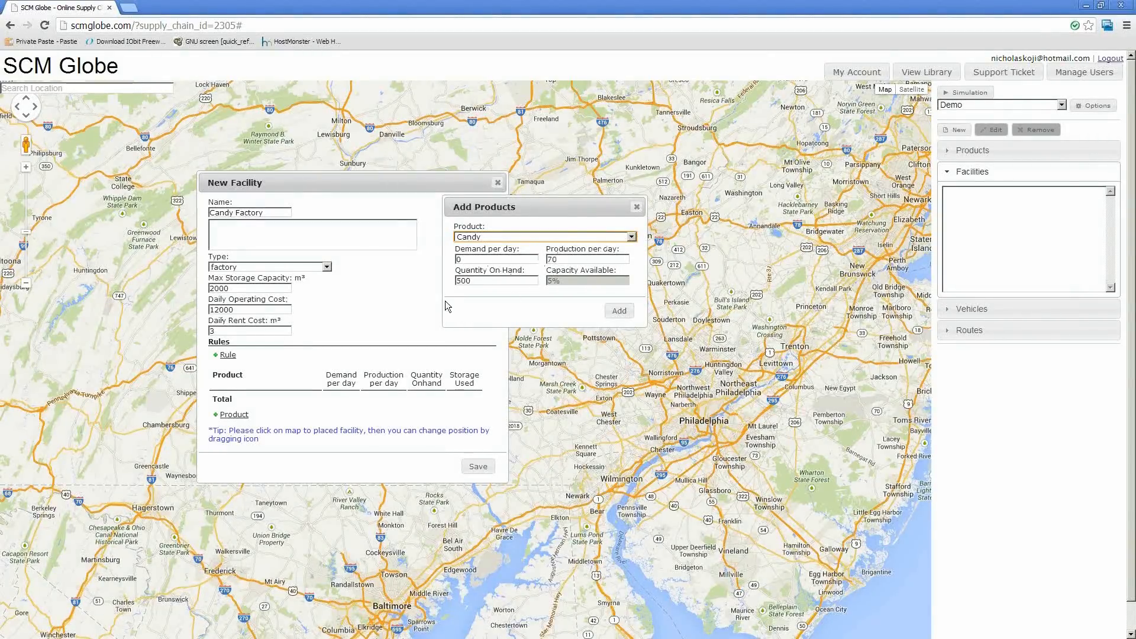
{"action": "key", "text": "Tab"}
{"action": "key", "text": "Tab"}
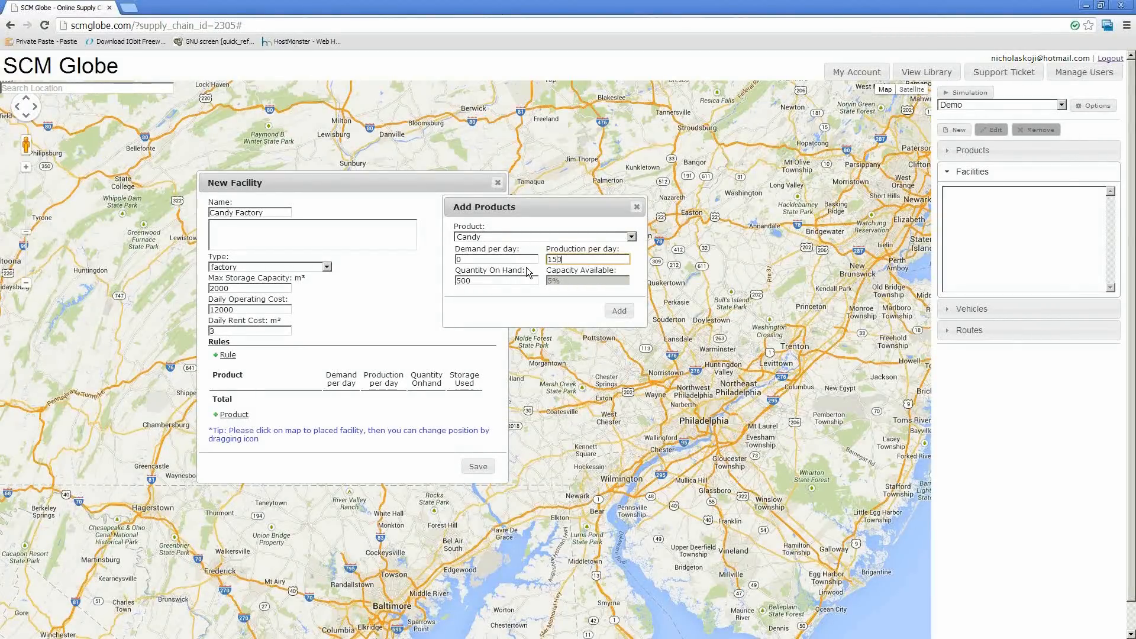
{"action": "key", "text": "Tab"}
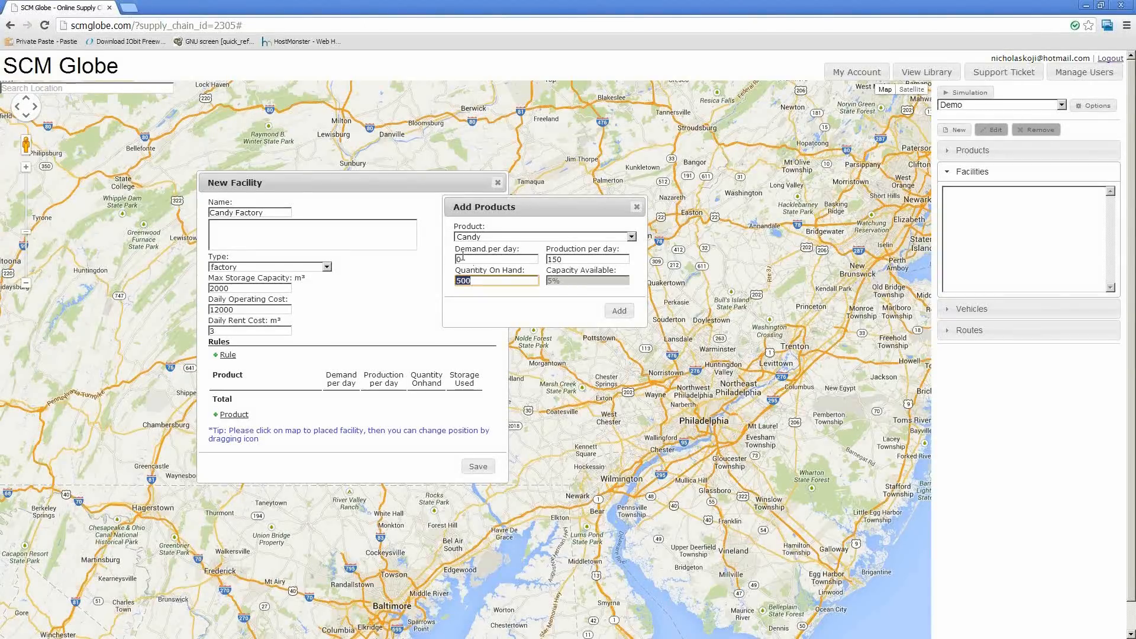
{"action": "left_click", "coordinate": [487, 261]}
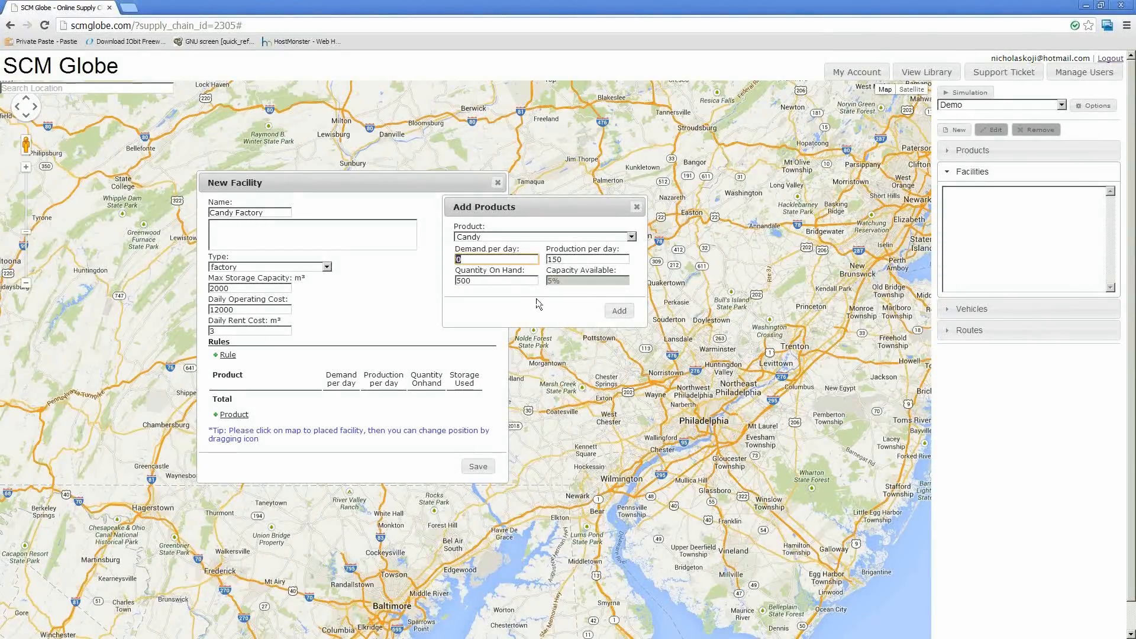
{"action": "left_click", "coordinate": [620, 311]}
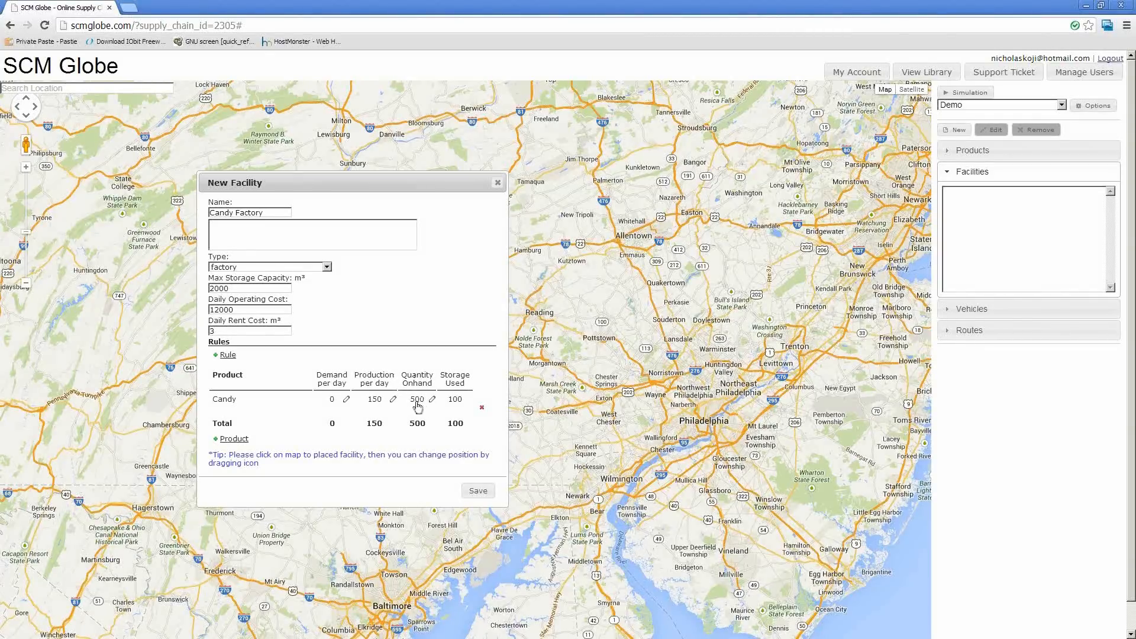
Change Candy's production per day at the factory to 130
{"action": "left_click", "coordinate": [375, 399]}
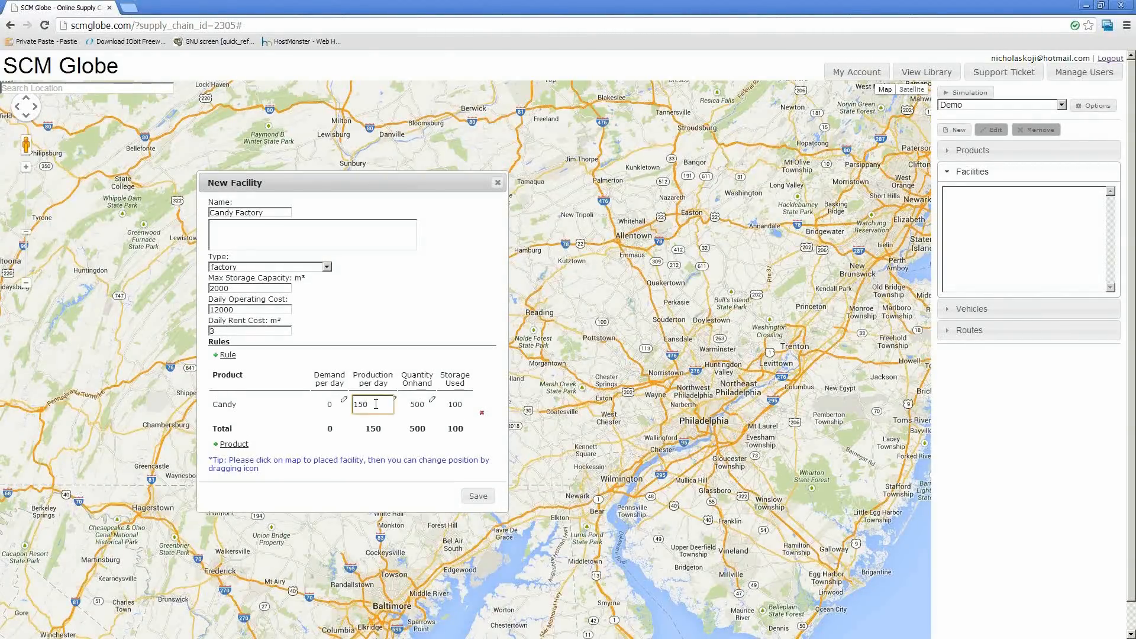
{"action": "key", "text": "BackSpace"}
{"action": "key", "text": "Return"}
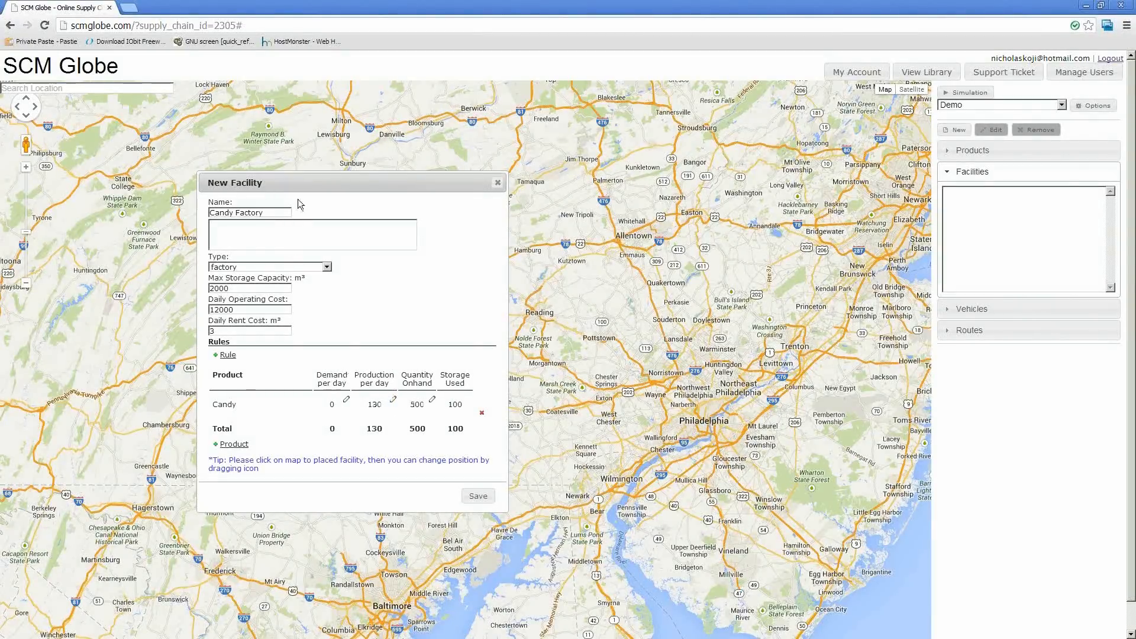
Try to save the new Candy Factory facility without a map location
{"action": "left_click_drag", "start_coordinate": [294, 184], "coordinate": [192, 151]}
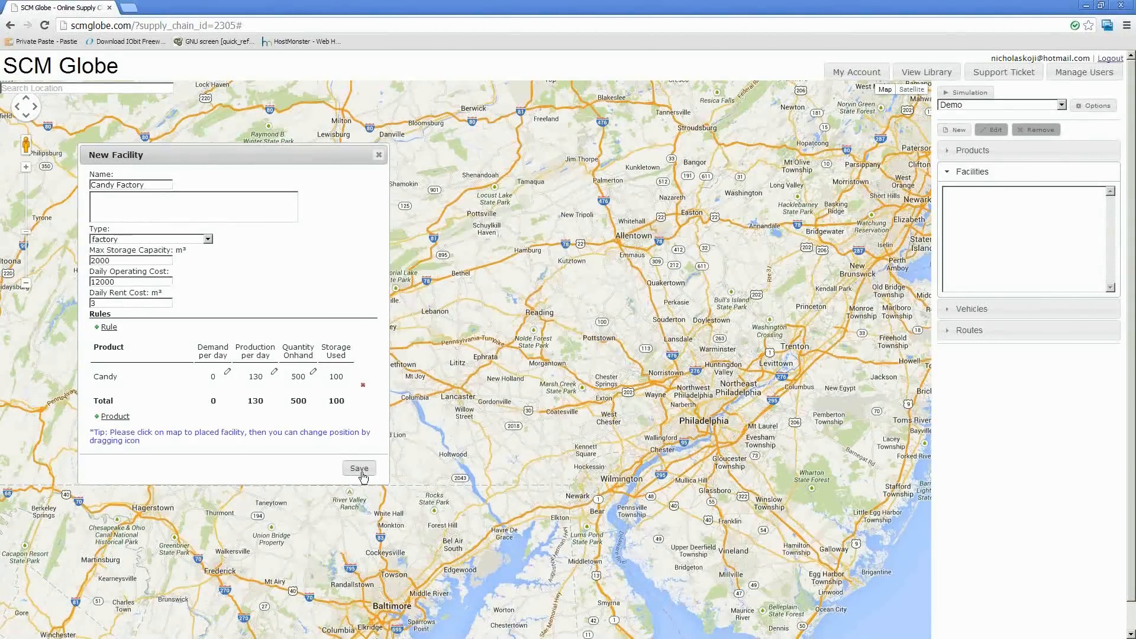
{"action": "left_click", "coordinate": [361, 471]}
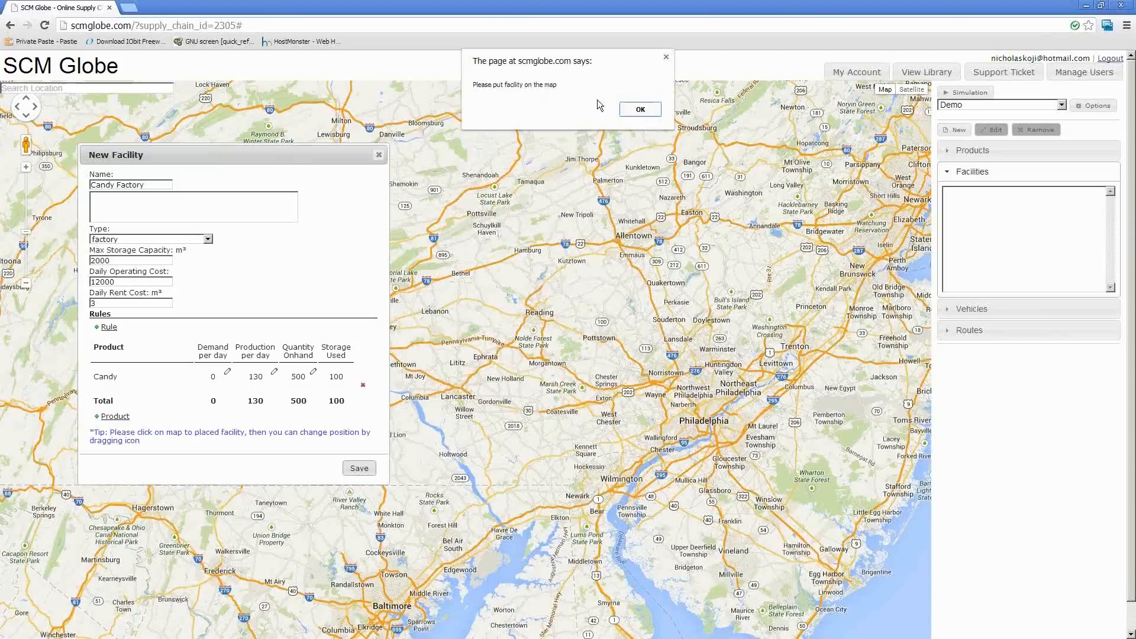
{"action": "left_click", "coordinate": [640, 109]}
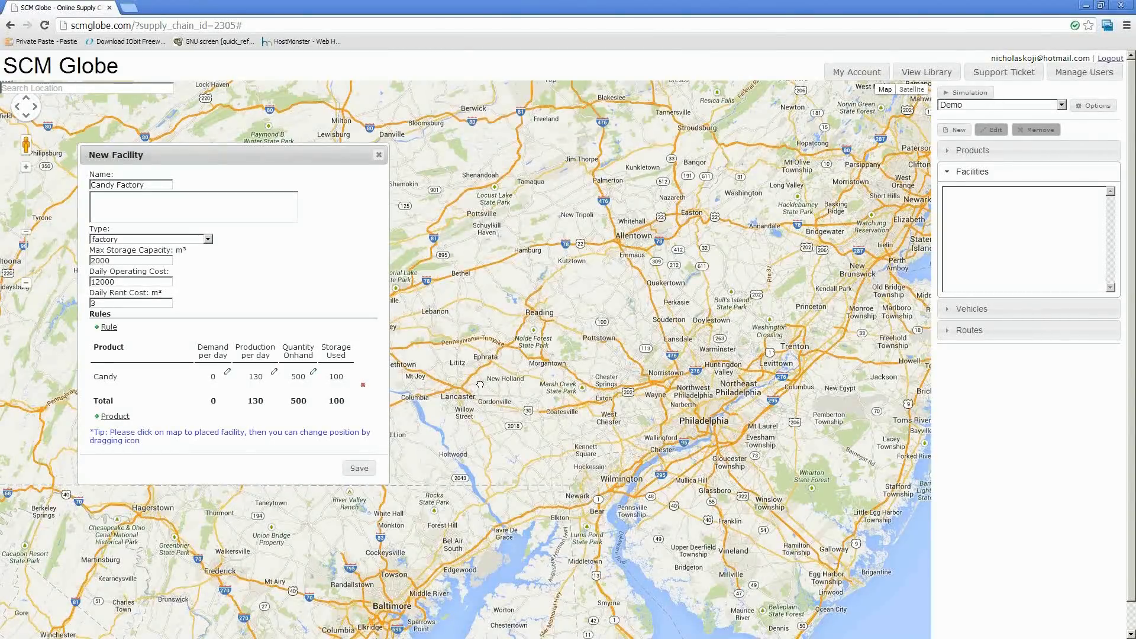
Place the Candy Factory on the map near Shiremanstown, southwest of Harrisburg, and save the facility
{"action": "left_click_drag", "start_coordinate": [480, 385], "coordinate": [740, 317]}
{"action": "scroll", "coordinate": [595, 284], "scroll_direction": "up", "scroll_amount": 3}
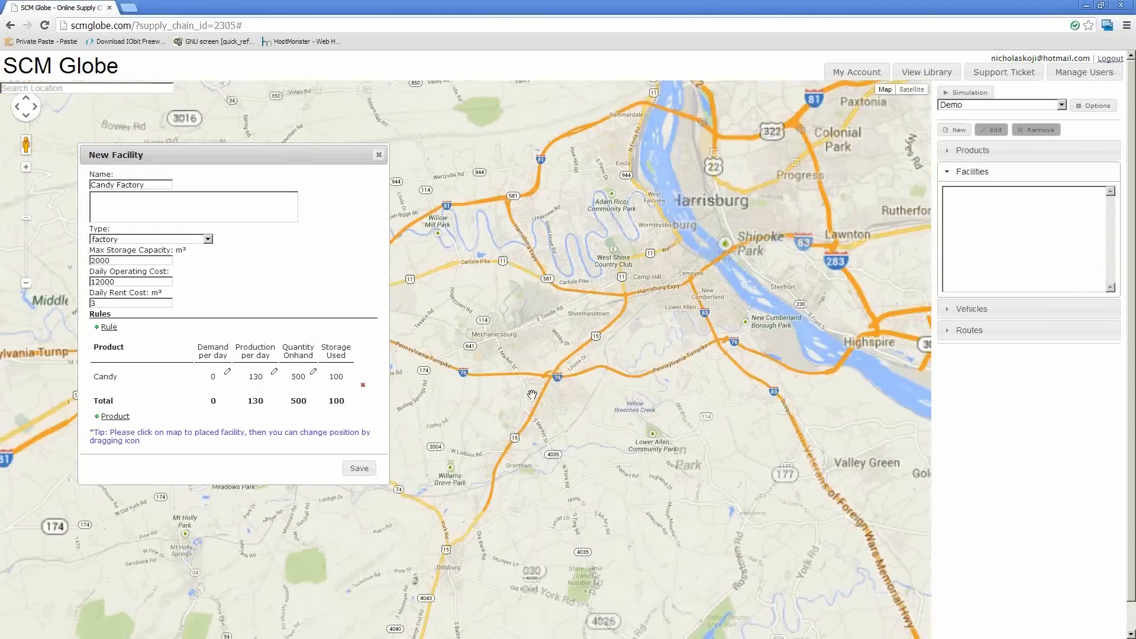
{"action": "scroll", "coordinate": [583, 324], "scroll_direction": "up", "scroll_amount": 1}
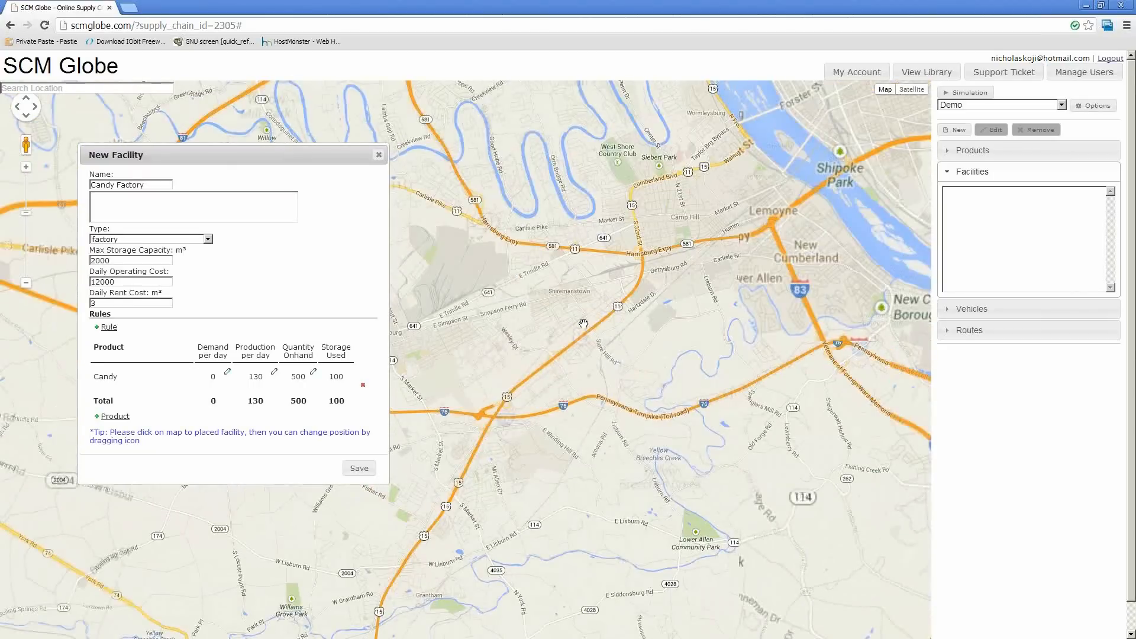
{"action": "scroll", "coordinate": [583, 323], "scroll_direction": "up", "scroll_amount": 1}
{"action": "left_click_drag", "start_coordinate": [621, 230], "coordinate": [637, 254]}
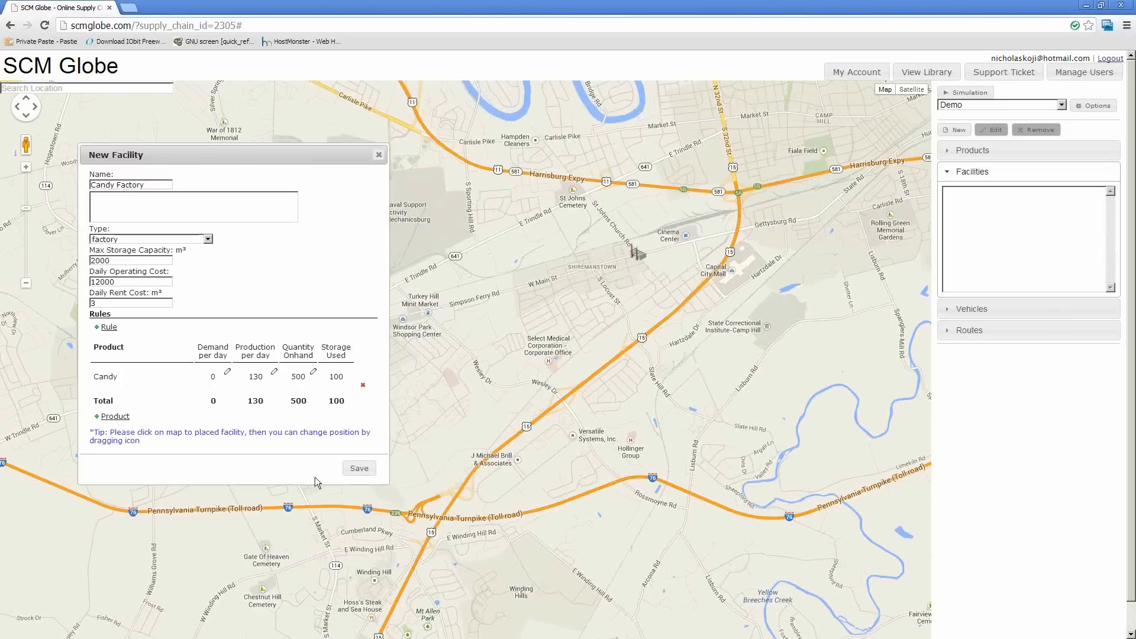
{"action": "left_click", "coordinate": [356, 469]}
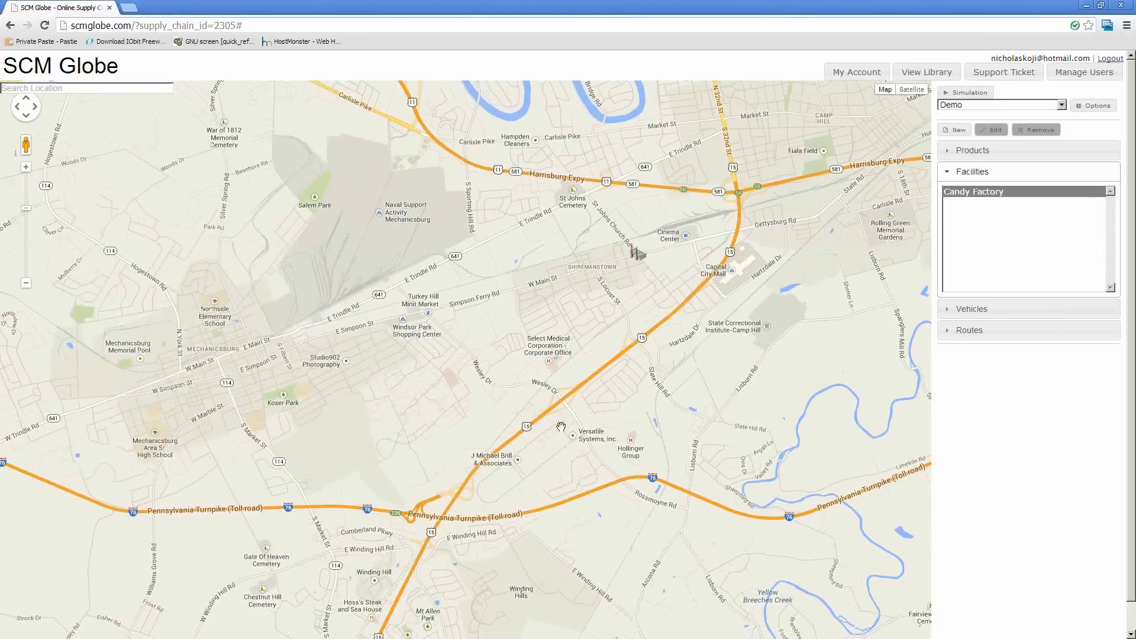
Examine the Candy Factory's location on the map and review the entries in the product and facility lists
{"action": "left_click_drag", "start_coordinate": [736, 285], "coordinate": [589, 318]}
{"action": "scroll", "coordinate": [503, 315], "scroll_direction": "down", "scroll_amount": 2}
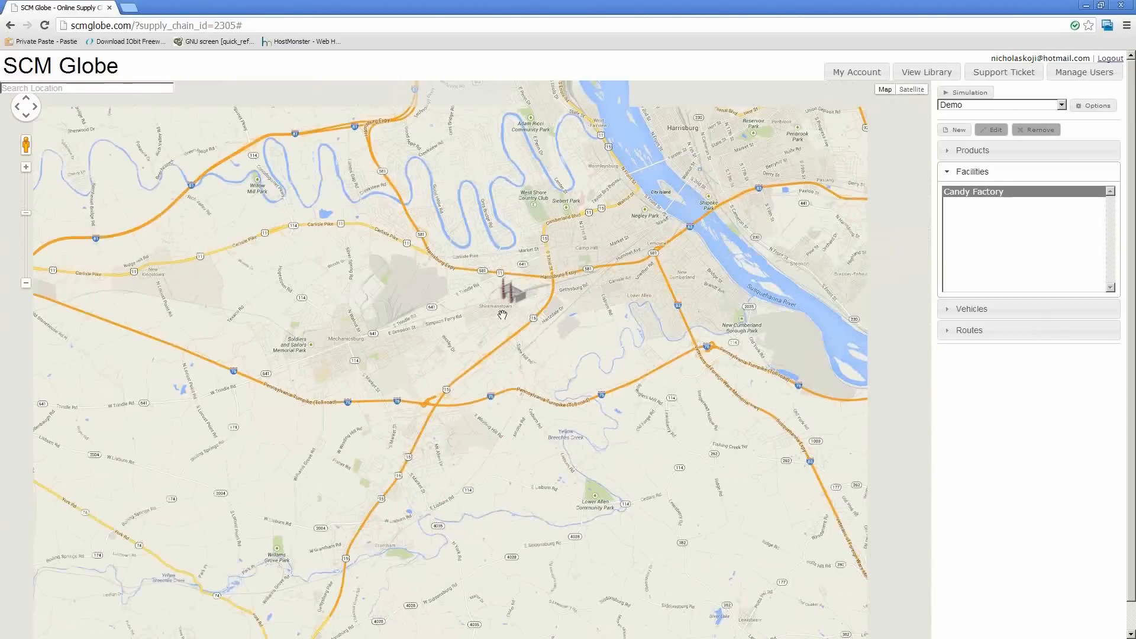
{"action": "left_click", "coordinate": [960, 190]}
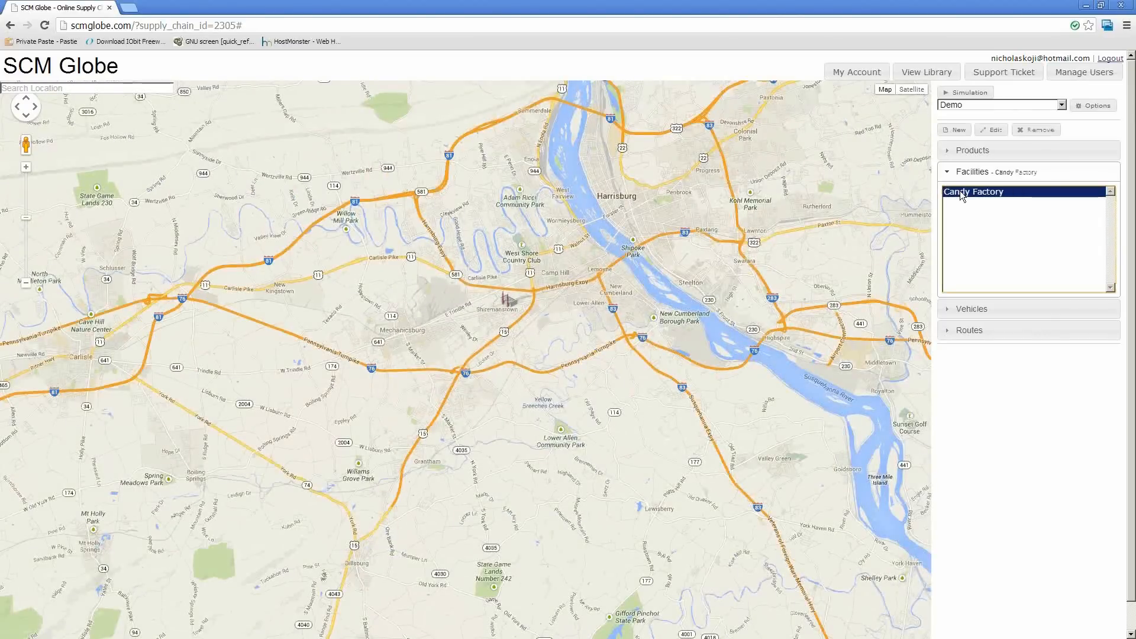
{"action": "double_click", "coordinate": [959, 191]}
{"action": "left_click", "coordinate": [965, 152]}
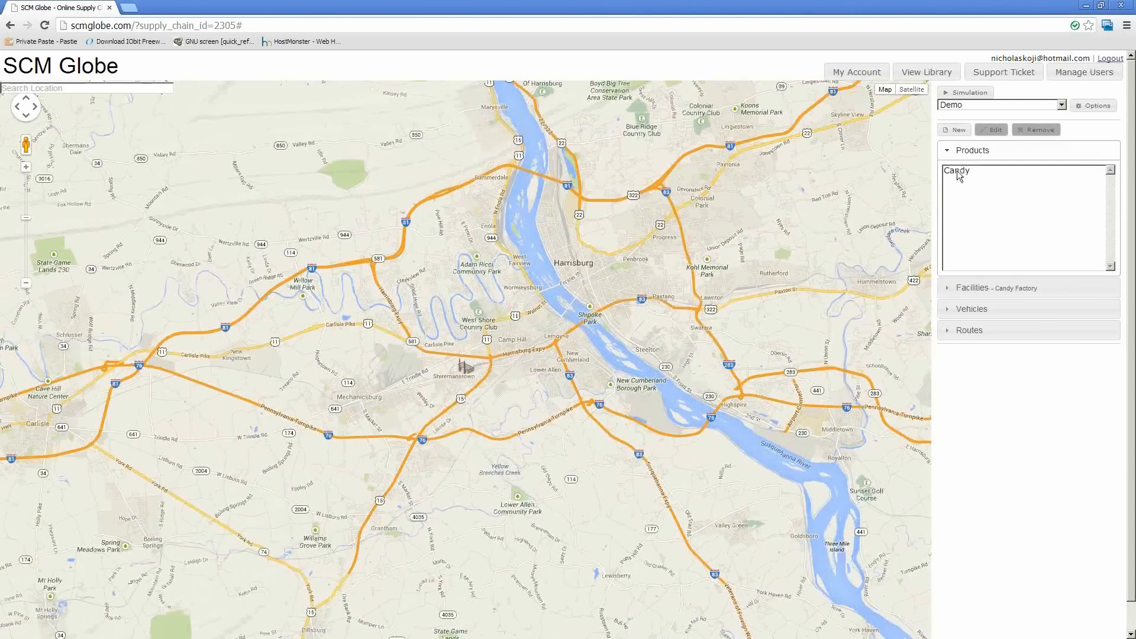
{"action": "left_click", "coordinate": [959, 173]}
{"action": "left_click", "coordinate": [971, 287]}
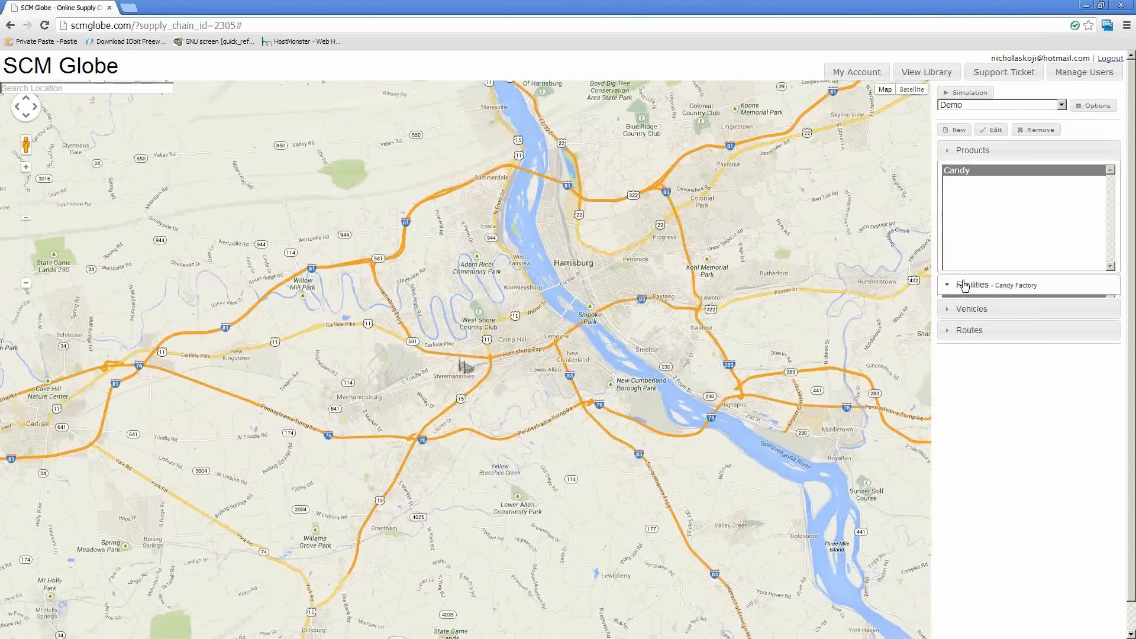
{"action": "left_click", "coordinate": [957, 195]}
{"action": "left_click", "coordinate": [474, 394]}
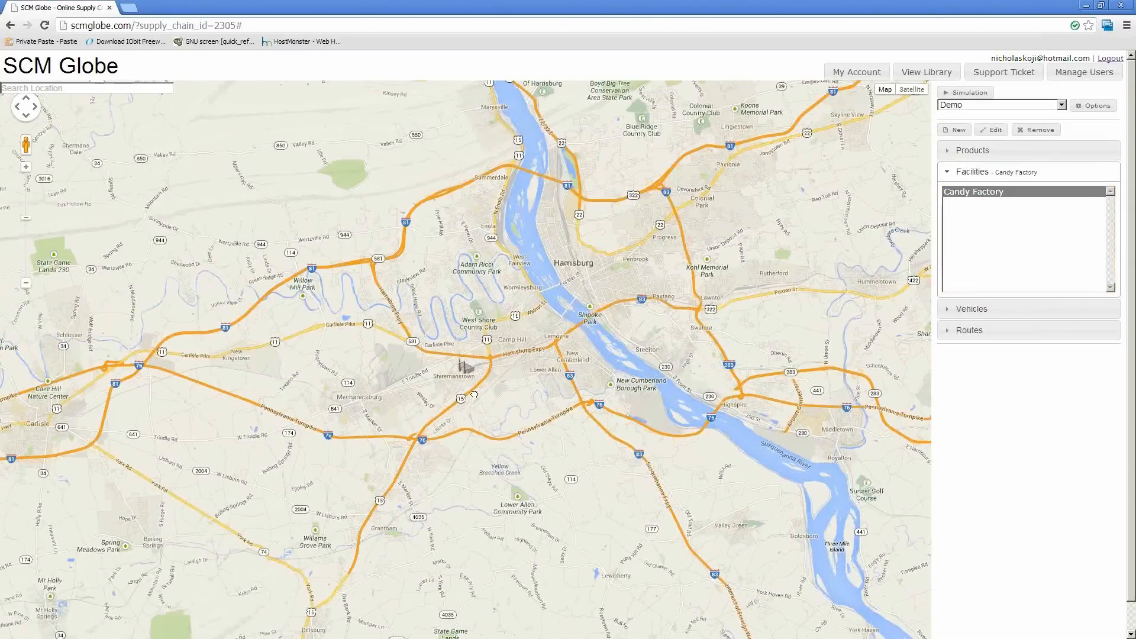
{"action": "mouse_move", "coordinate": [474, 394]}
{"action": "left_mouse_down"}
{"action": "mouse_move", "coordinate": [707, 223]}
{"action": "mouse_move", "coordinate": [580, 353]}
{"action": "mouse_move", "coordinate": [482, 411]}
{"action": "left_mouse_up"}
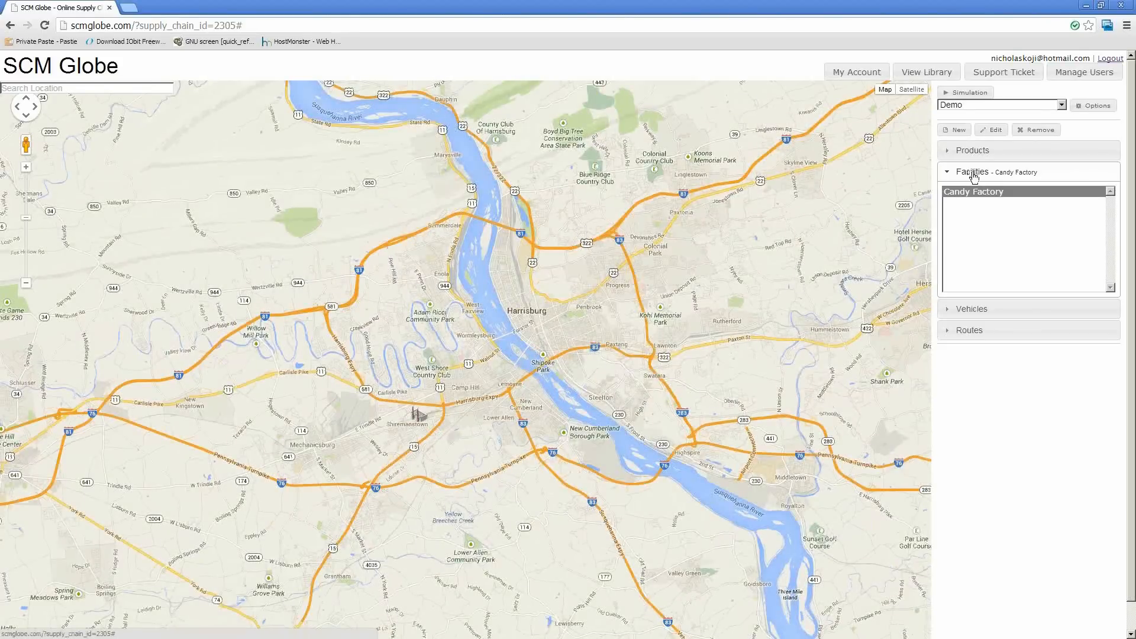
Start a new facility named Candy Store of type store, with storage capacity 500 m³, daily operating cost 700 and rent cost 4
{"action": "left_click", "coordinate": [958, 131]}
{"action": "left_click_drag", "start_coordinate": [241, 155], "coordinate": [330, 161]}
{"action": "type", "text": "Cand"}
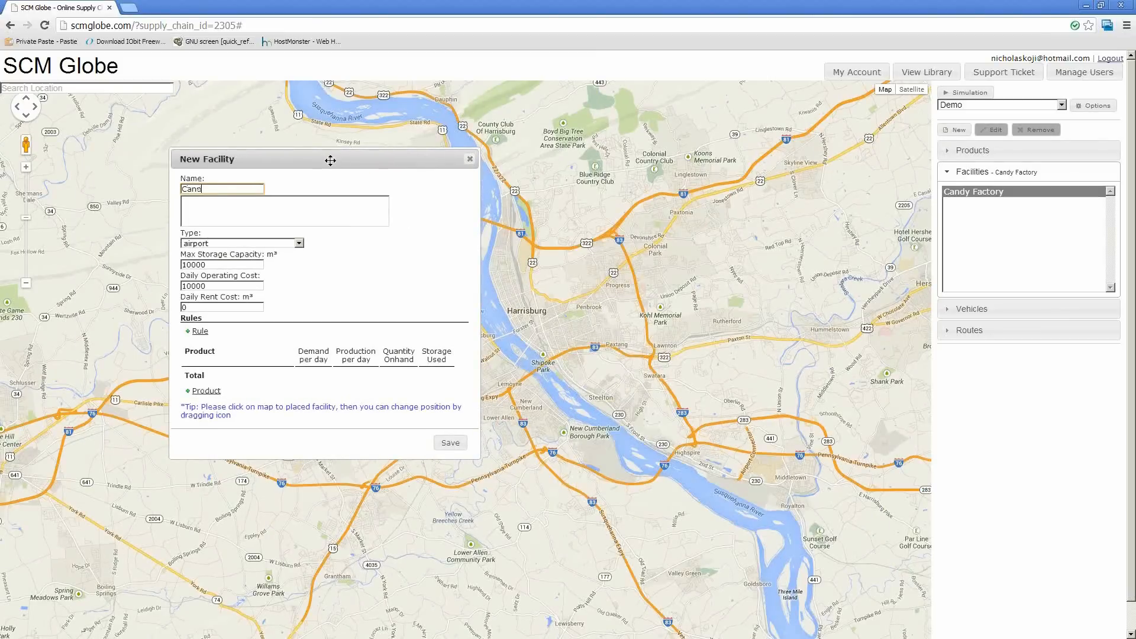
{"action": "type", "text": "y Store"}
{"action": "left_click", "coordinate": [290, 245]}
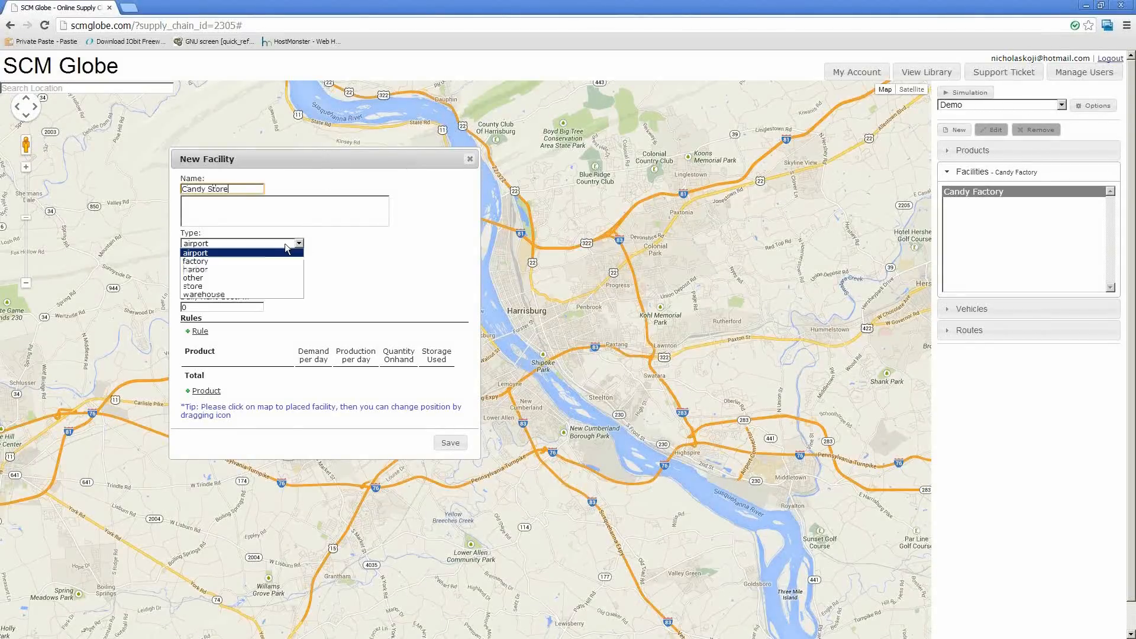
{"action": "left_click", "coordinate": [261, 287]}
{"action": "left_click", "coordinate": [187, 264]}
{"action": "left_click", "coordinate": [195, 286]}
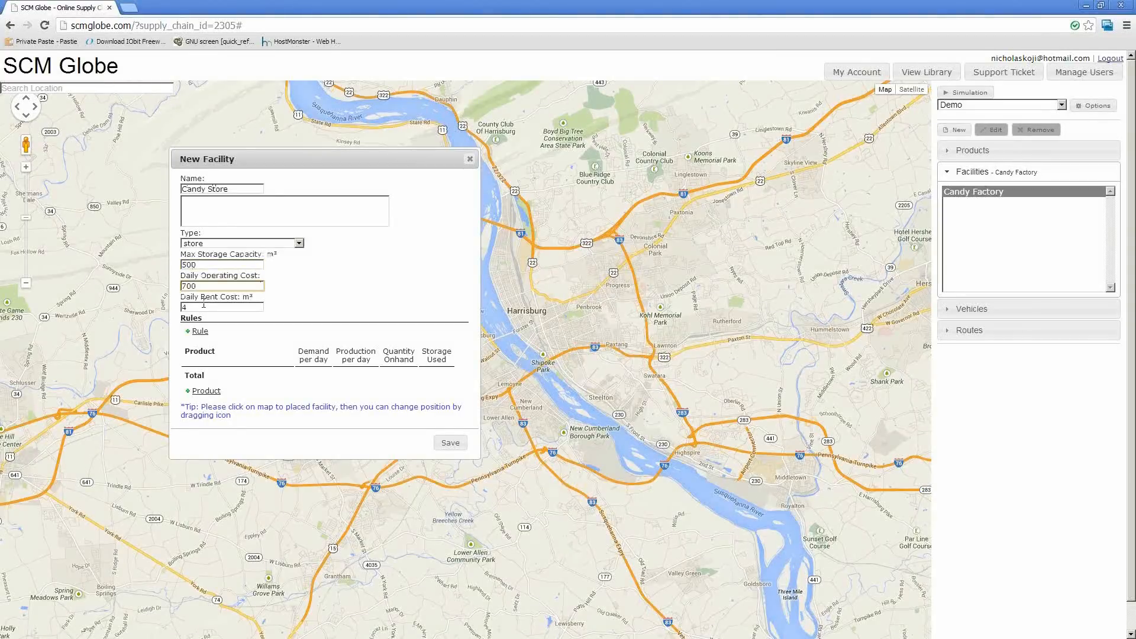
{"action": "left_click", "coordinate": [203, 307]}
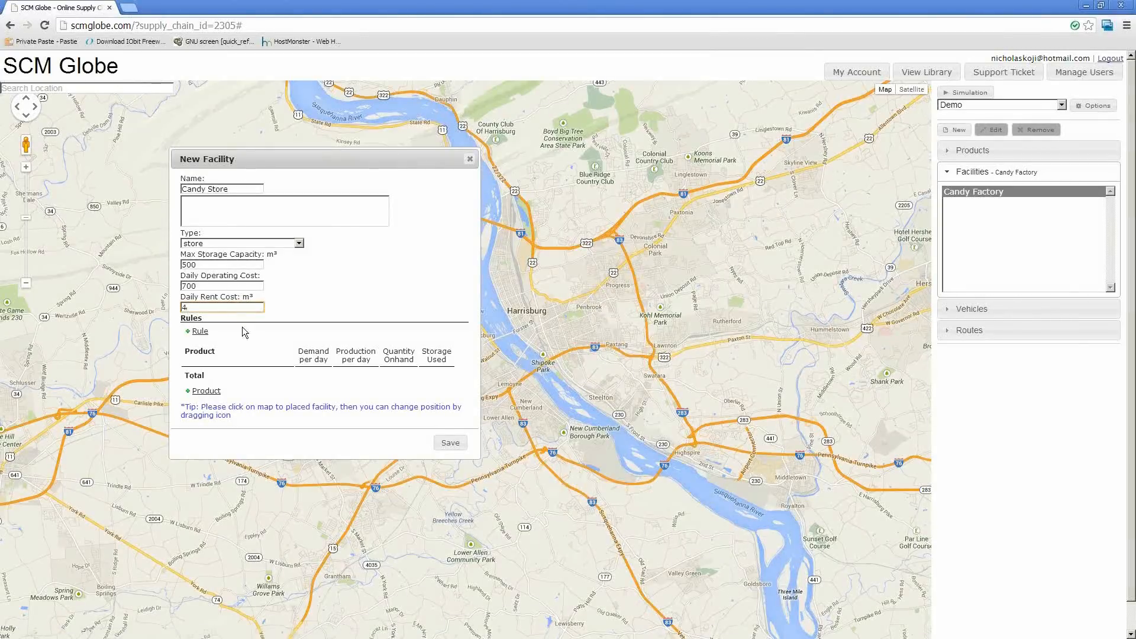
Add the Candy product to the store with demand 70 per day, production 0 per day and 100 on hand
{"action": "left_click", "coordinate": [206, 391]}
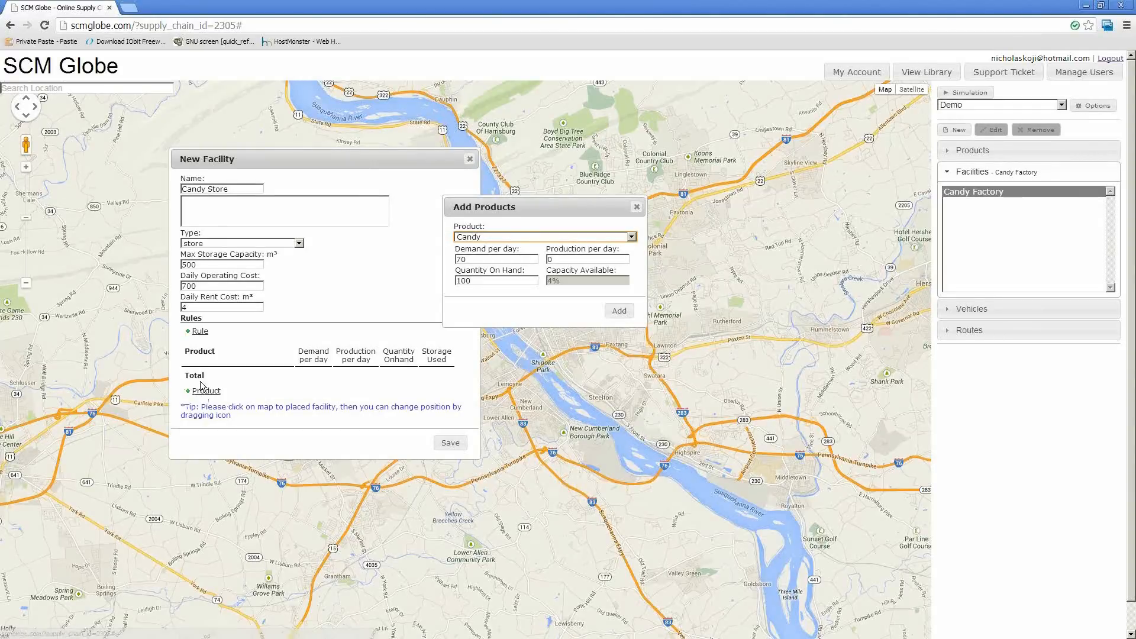
{"action": "mouse_move", "coordinate": [514, 222]}
{"action": "left_mouse_down"}
{"action": "mouse_move", "coordinate": [501, 209]}
{"action": "mouse_move", "coordinate": [520, 204]}
{"action": "left_mouse_up"}
{"action": "left_click", "coordinate": [527, 234]}
{"action": "left_click", "coordinate": [512, 233]}
{"action": "left_click", "coordinate": [506, 232]}
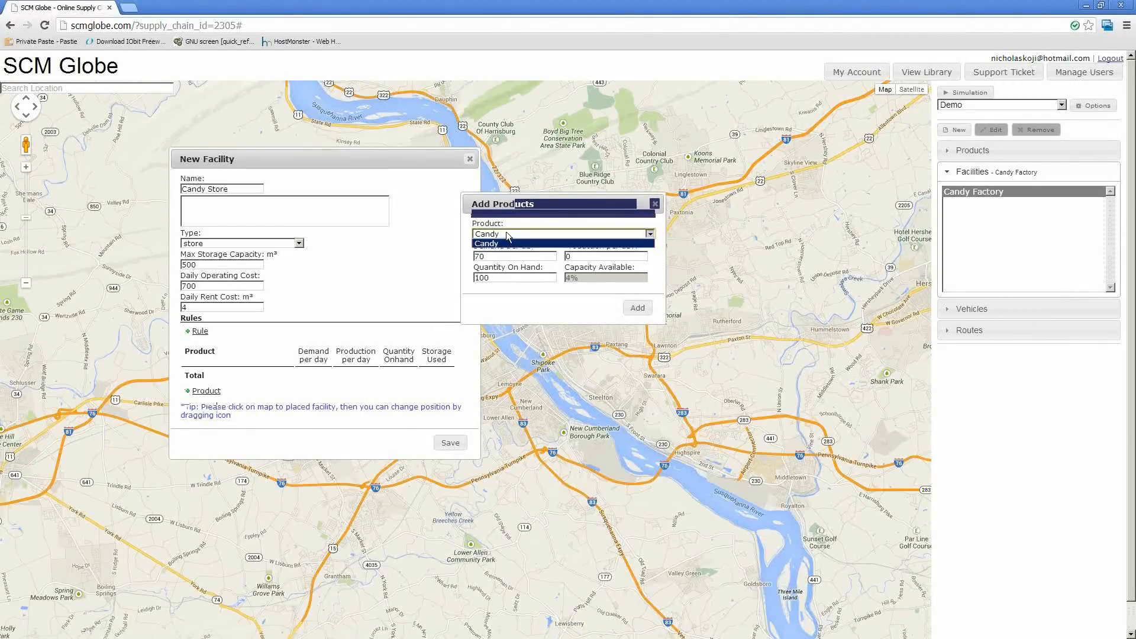
{"action": "left_click", "coordinate": [509, 244]}
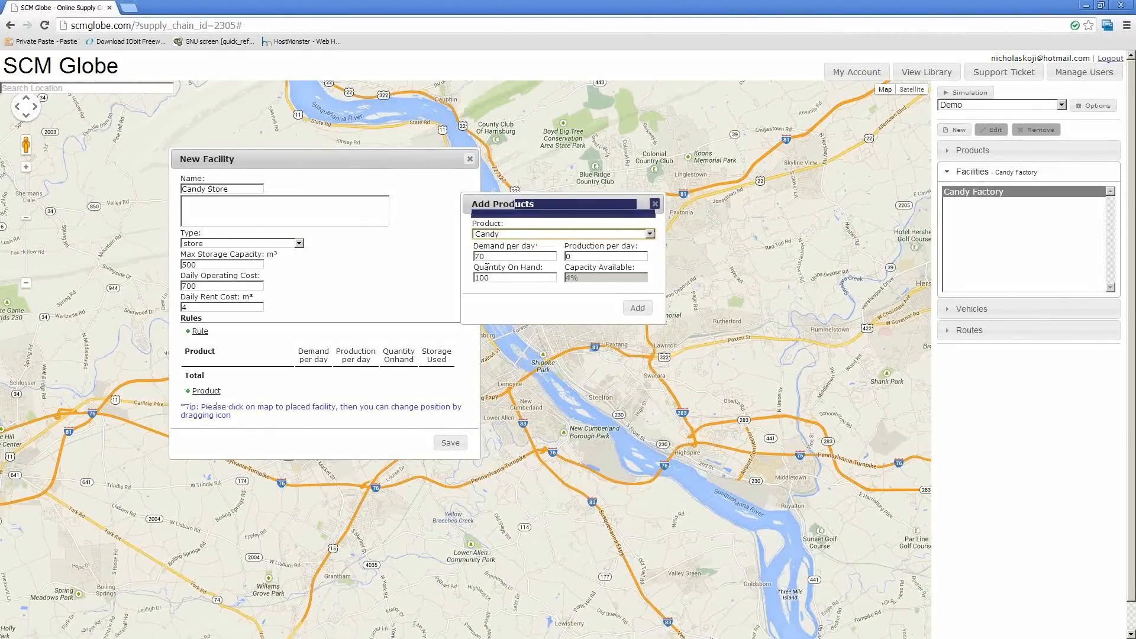
{"action": "left_click", "coordinate": [538, 256]}
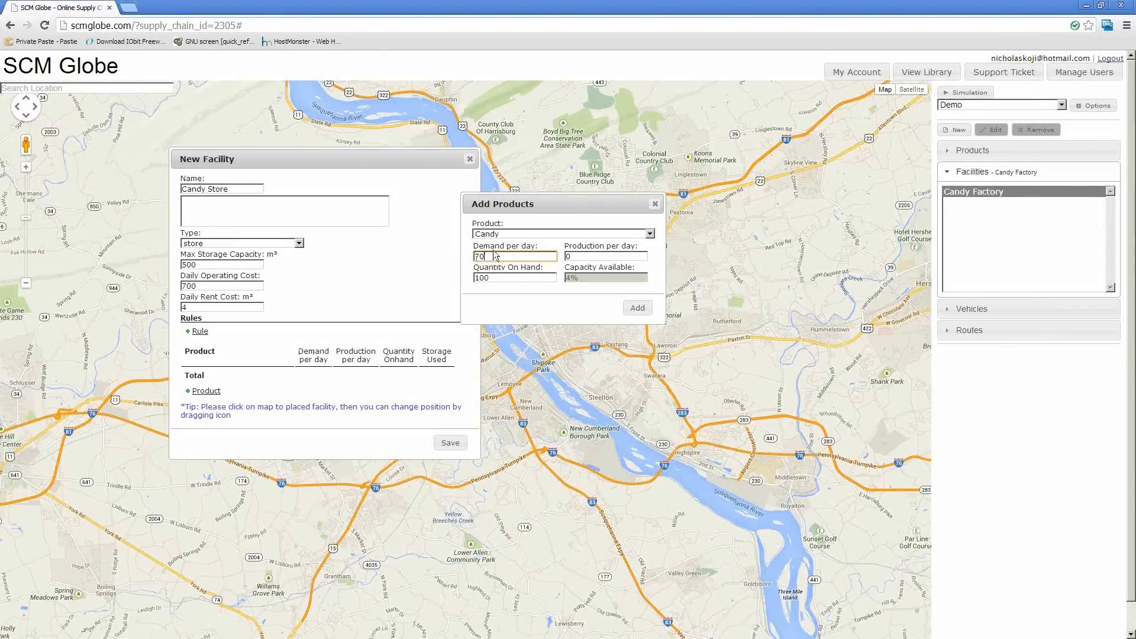
{"action": "left_click_drag", "start_coordinate": [496, 256], "coordinate": [471, 277]}
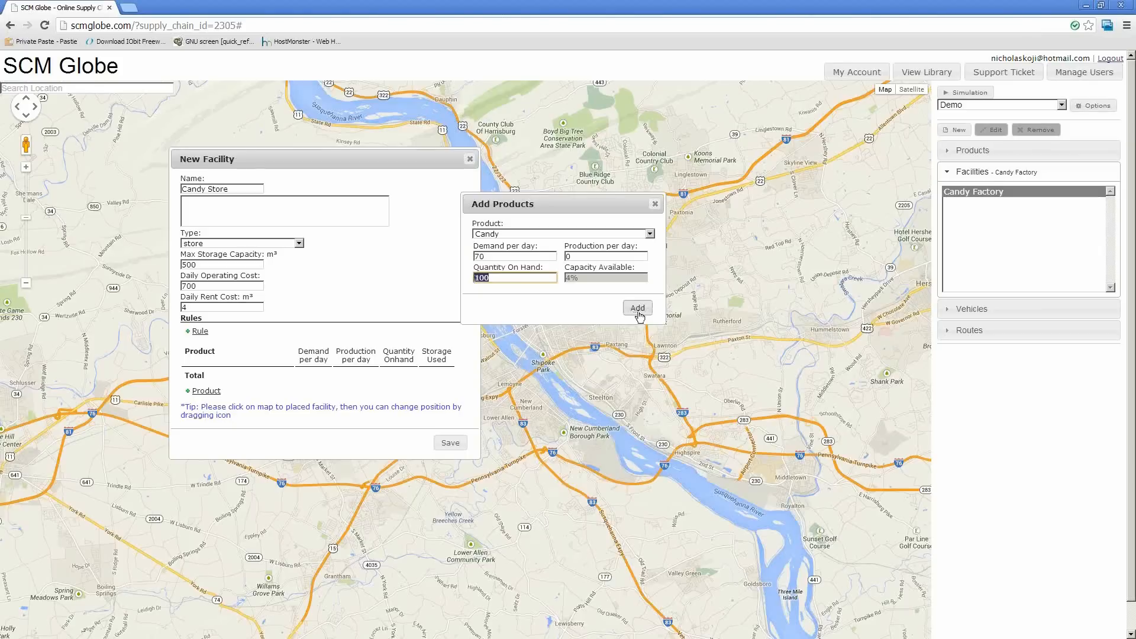
{"action": "left_click", "coordinate": [638, 312]}
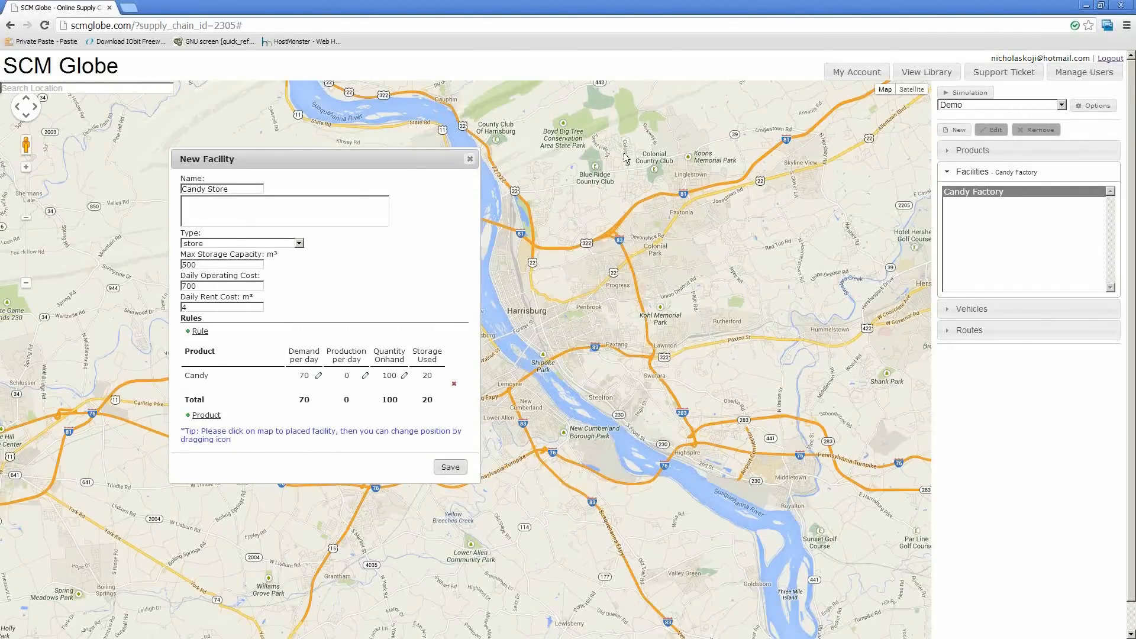
Place the Candy Store on the map along Jonestown Rd in Colonial Park, northeast of Harrisburg
{"action": "left_click", "coordinate": [451, 468]}
{"action": "left_click", "coordinate": [638, 113]}
{"action": "left_click_drag", "start_coordinate": [581, 271], "coordinate": [598, 350]}
{"action": "scroll", "coordinate": [826, 238], "scroll_direction": "up", "scroll_amount": 1}
{"action": "scroll", "coordinate": [599, 350], "scroll_direction": "up", "scroll_amount": 2}
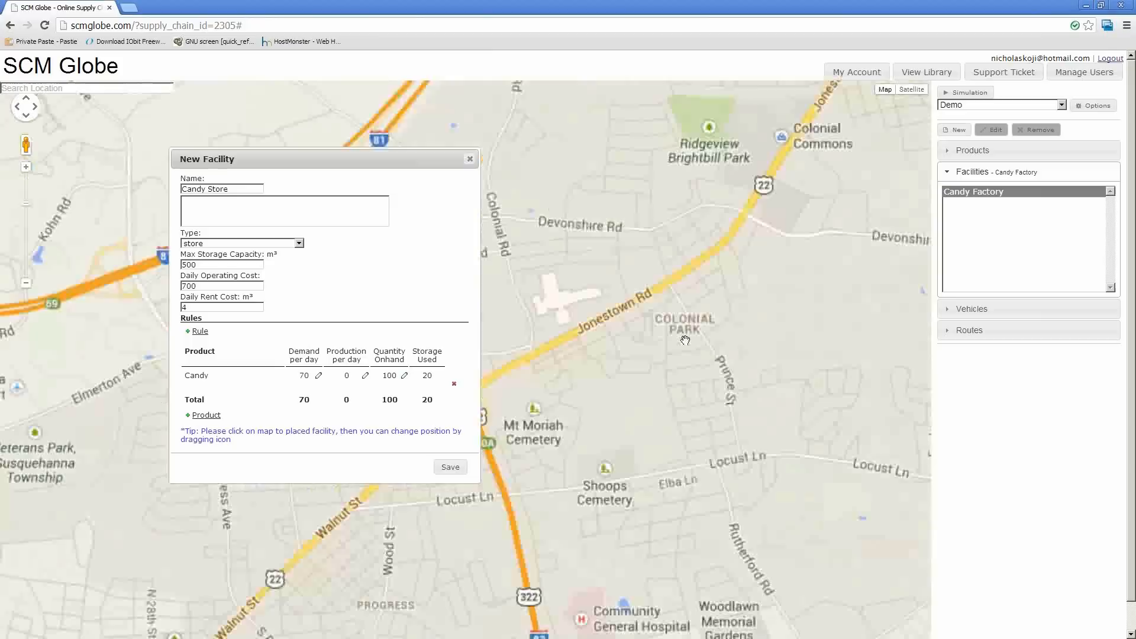
{"action": "left_click", "coordinate": [679, 289]}
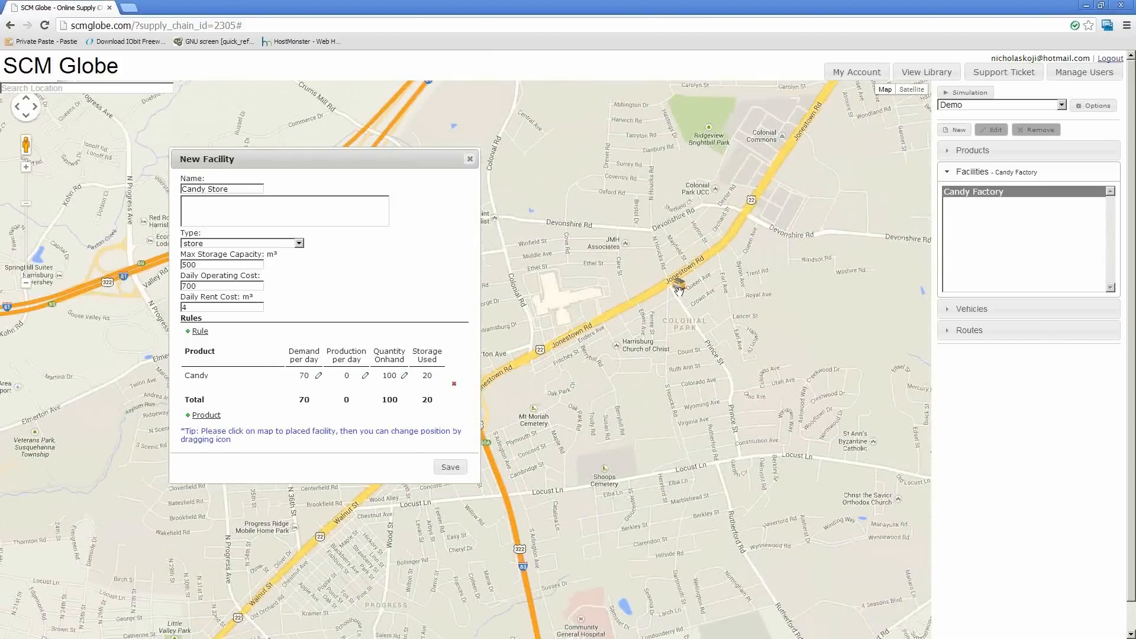
Check the store's surroundings in satellite view, return to the map view and save the Candy Store facility
{"action": "left_click", "coordinate": [911, 91]}
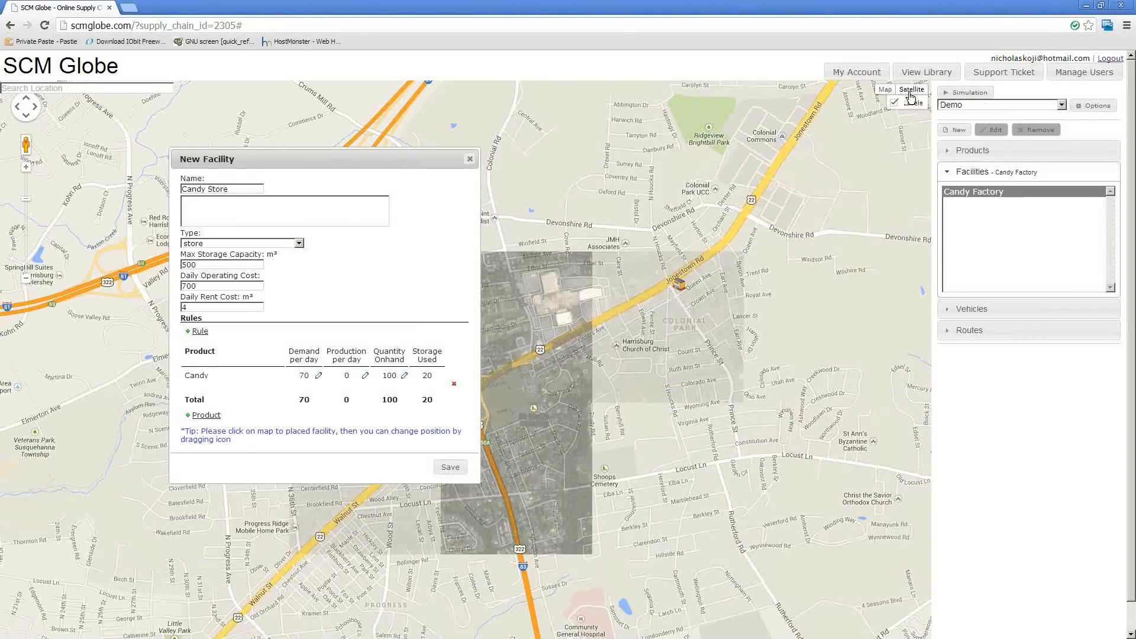
{"action": "scroll", "coordinate": [686, 280], "scroll_direction": "up", "scroll_amount": 2}
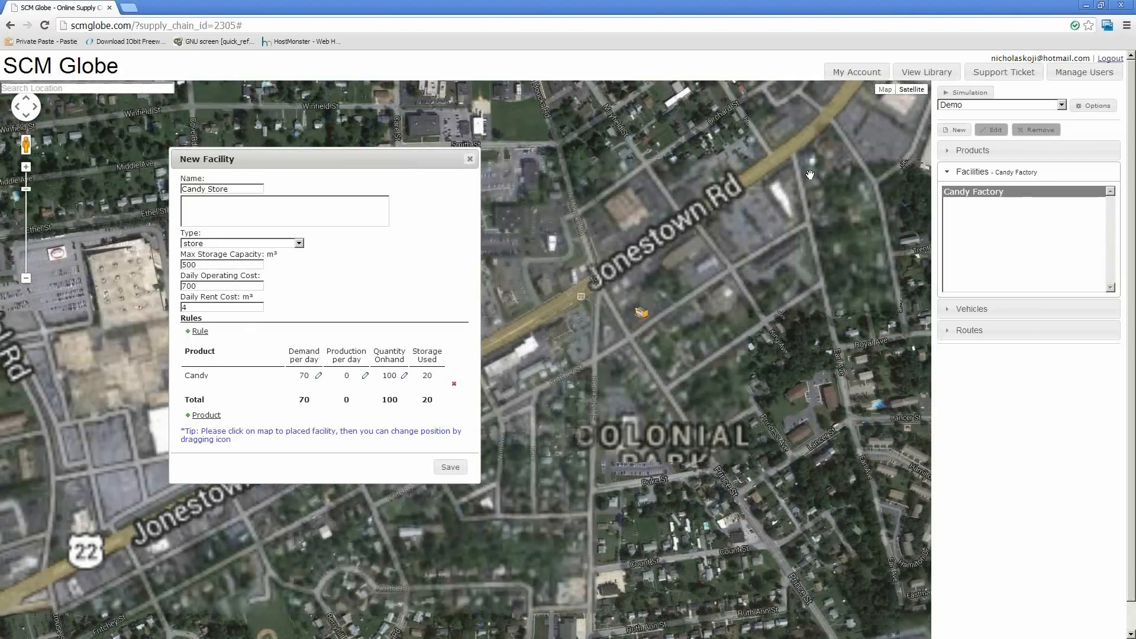
{"action": "left_click", "coordinate": [882, 93]}
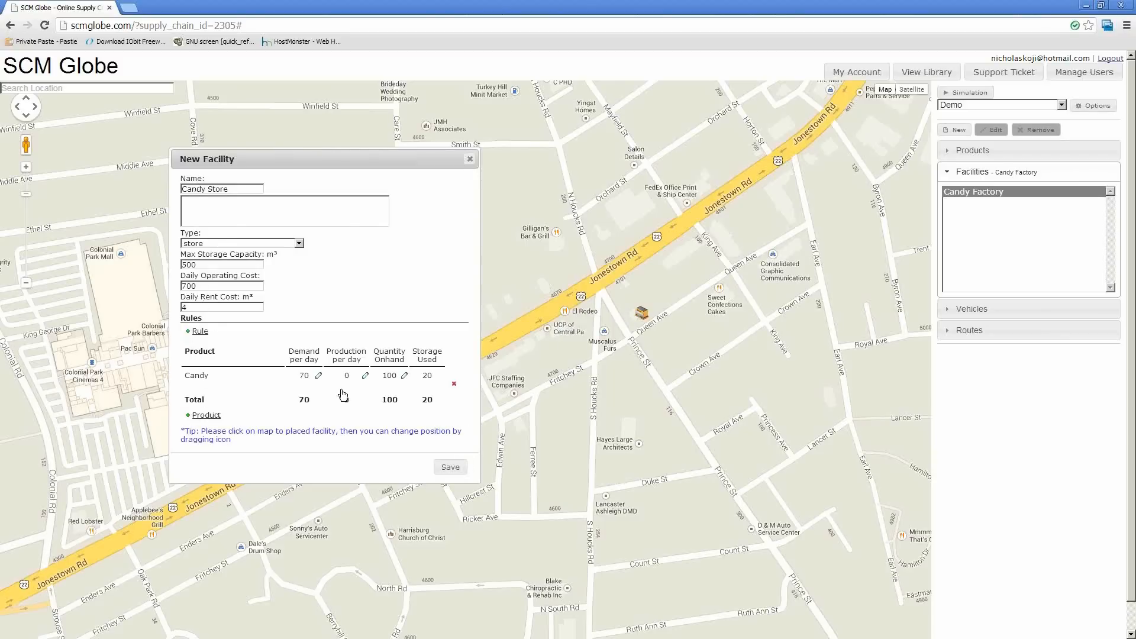
{"action": "left_click", "coordinate": [448, 468]}
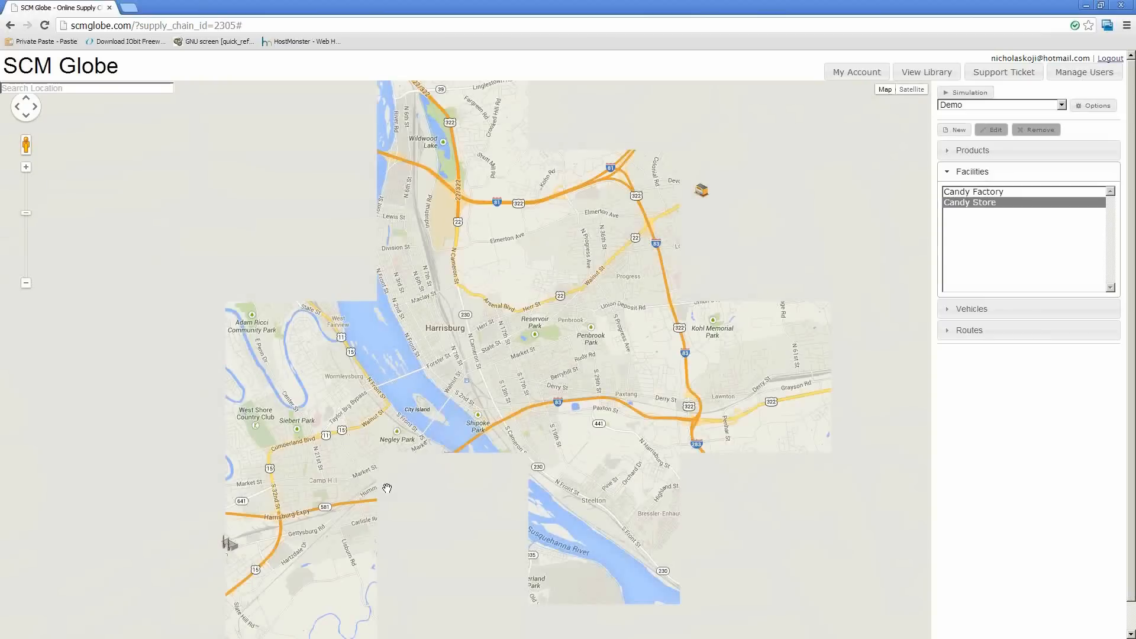
Start a new vehicle based at the Candy Factory, named Candy Truck, with the type Truck/Small
{"action": "left_click_drag", "start_coordinate": [389, 438], "coordinate": [426, 382]}
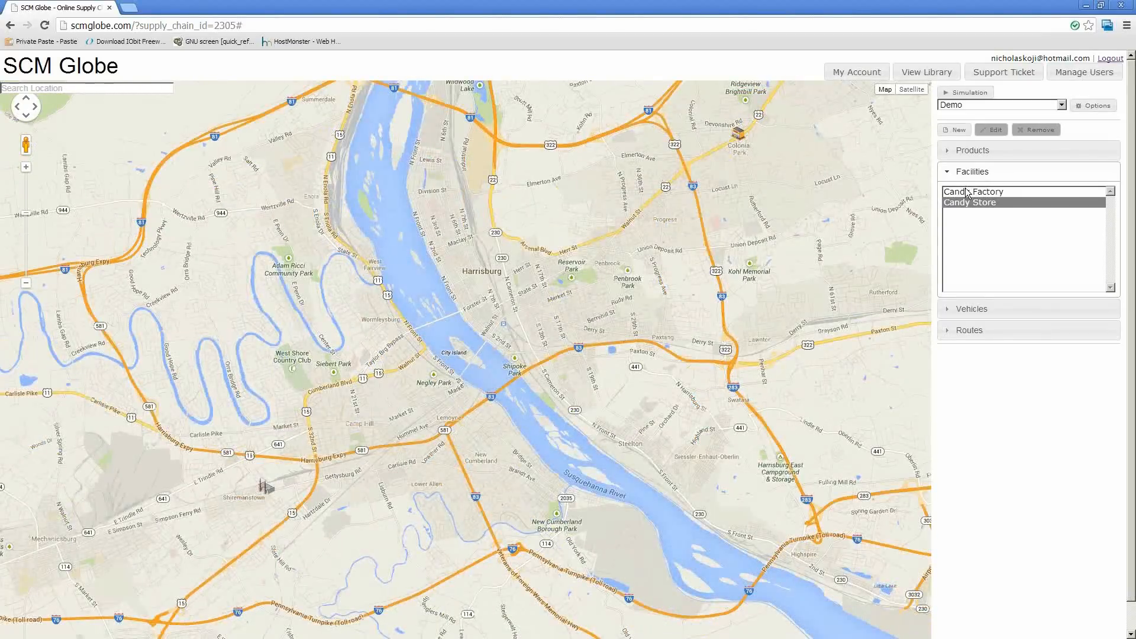
{"action": "left_click", "coordinate": [968, 193]}
{"action": "left_click", "coordinate": [964, 203]}
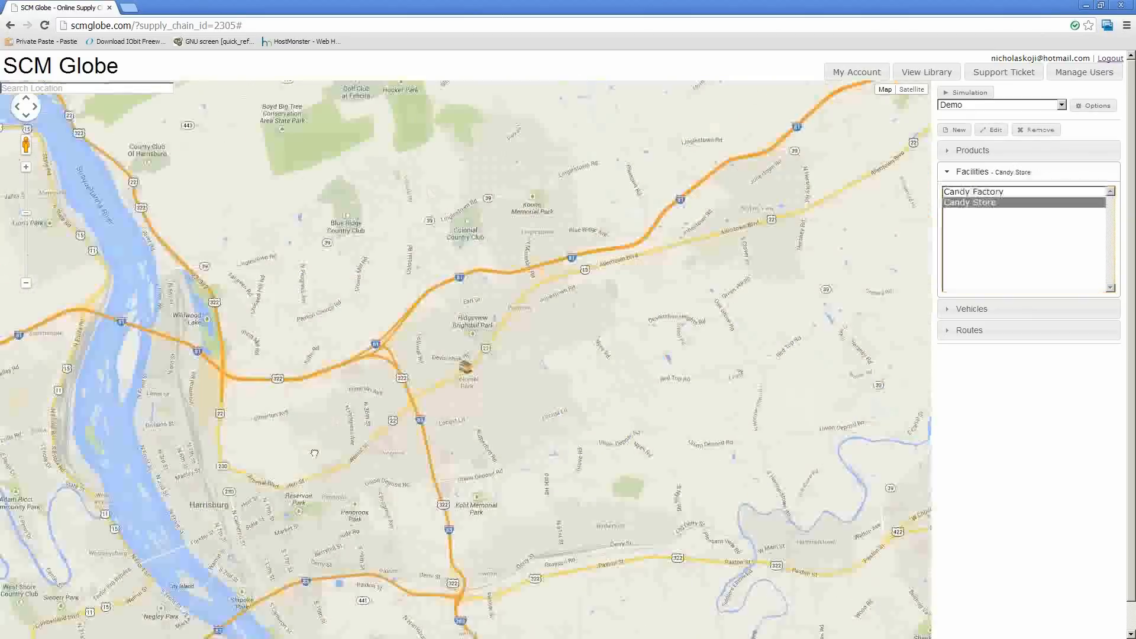
{"action": "left_click_drag", "start_coordinate": [462, 389], "coordinate": [723, 175]}
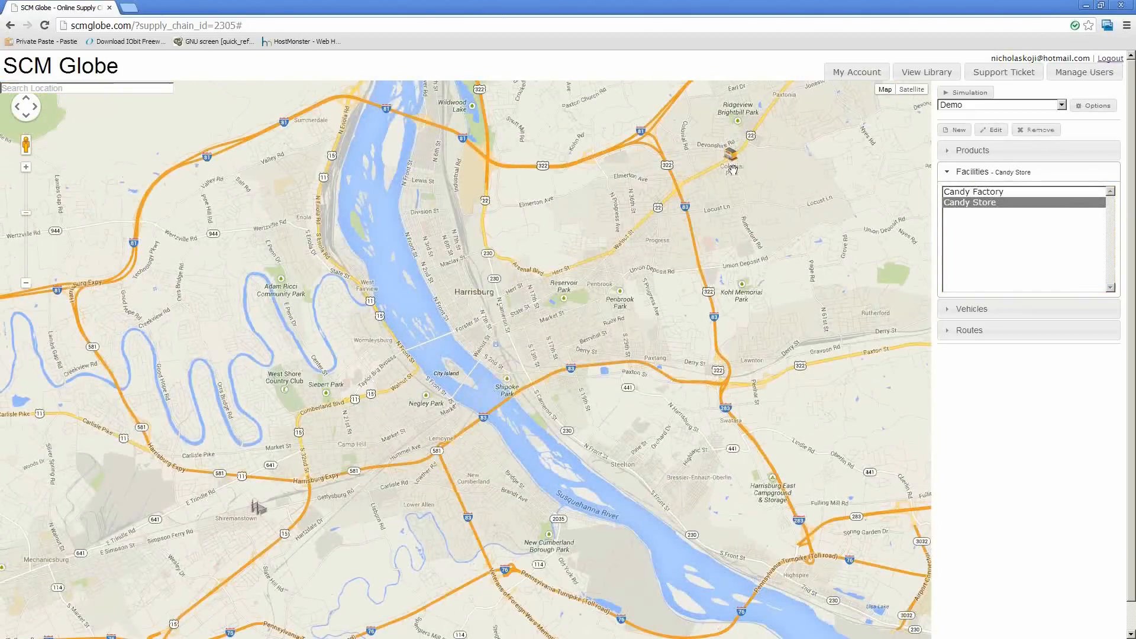
{"action": "left_click", "coordinate": [963, 194]}
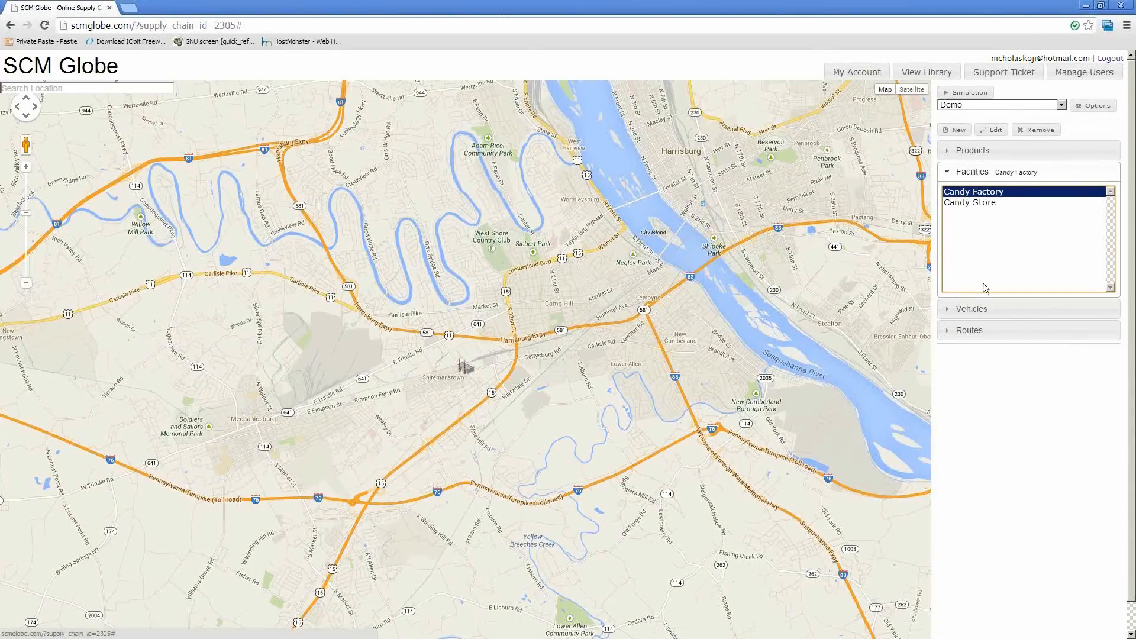
{"action": "left_click", "coordinate": [975, 310]}
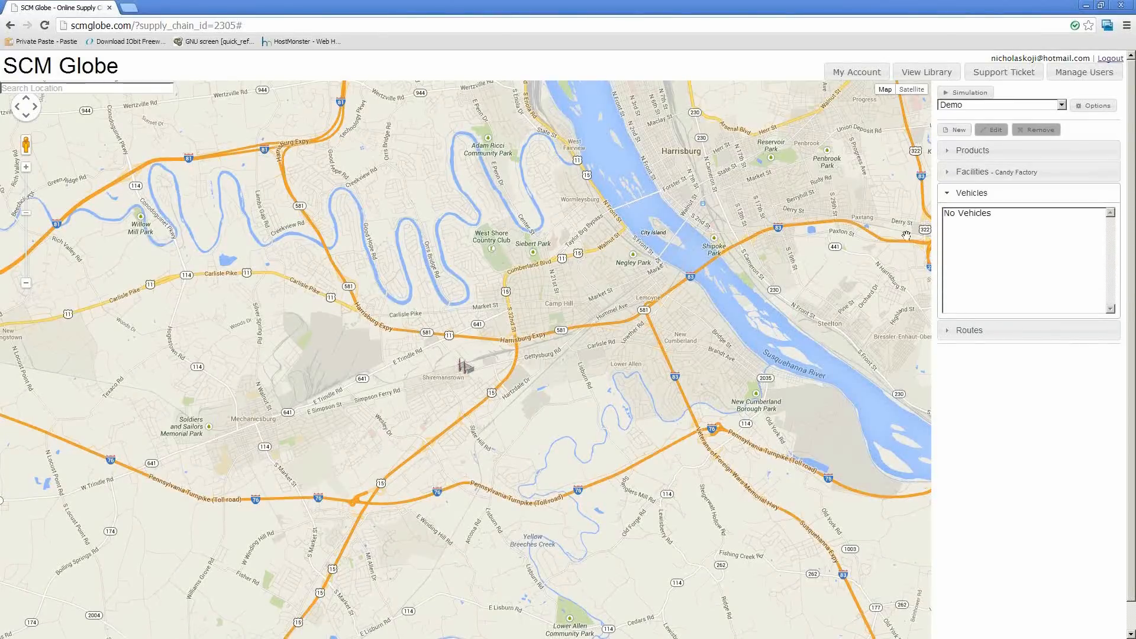
{"action": "left_click", "coordinate": [954, 130]}
{"action": "left_click_drag", "start_coordinate": [103, 222], "coordinate": [317, 187]}
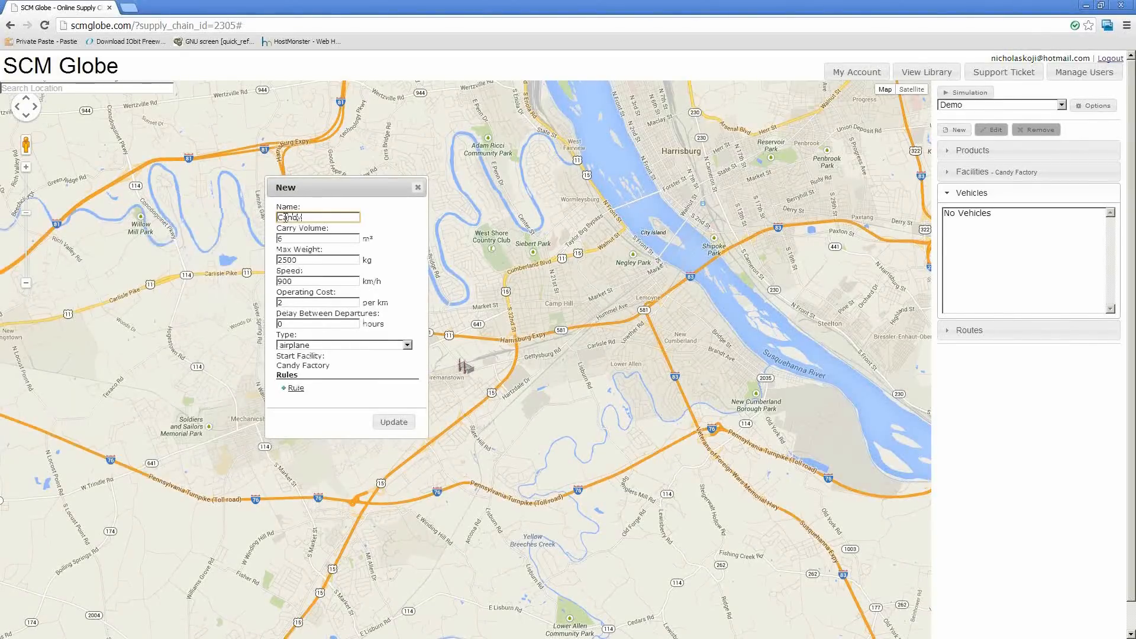
{"action": "type", "text": "Candy Truck"}
{"action": "left_click", "coordinate": [320, 346]}
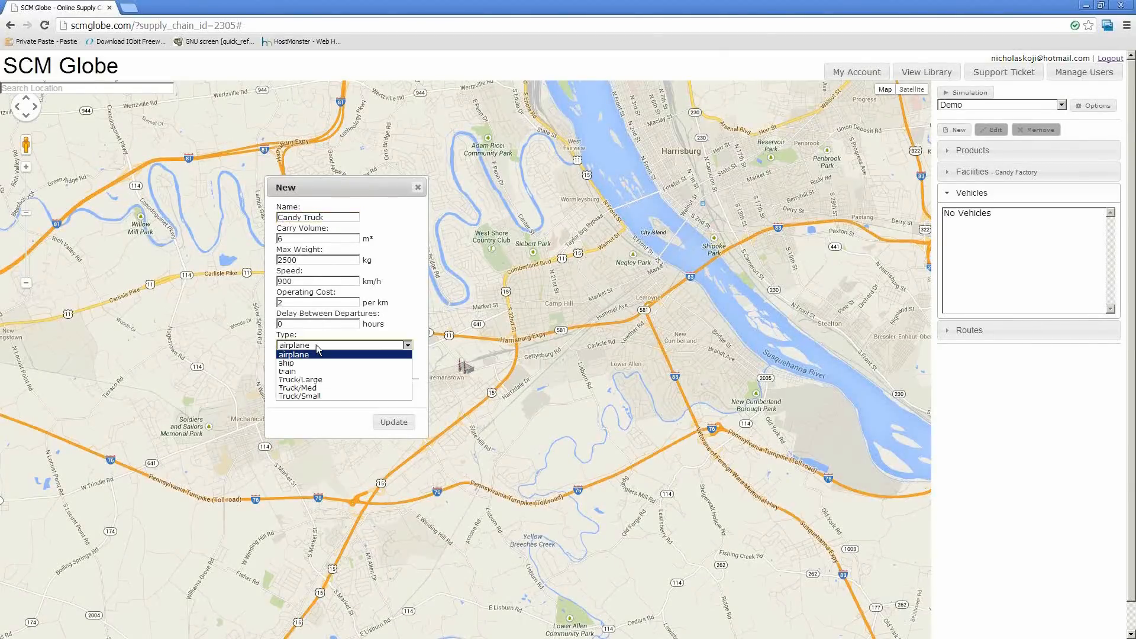
{"action": "left_click", "coordinate": [326, 397]}
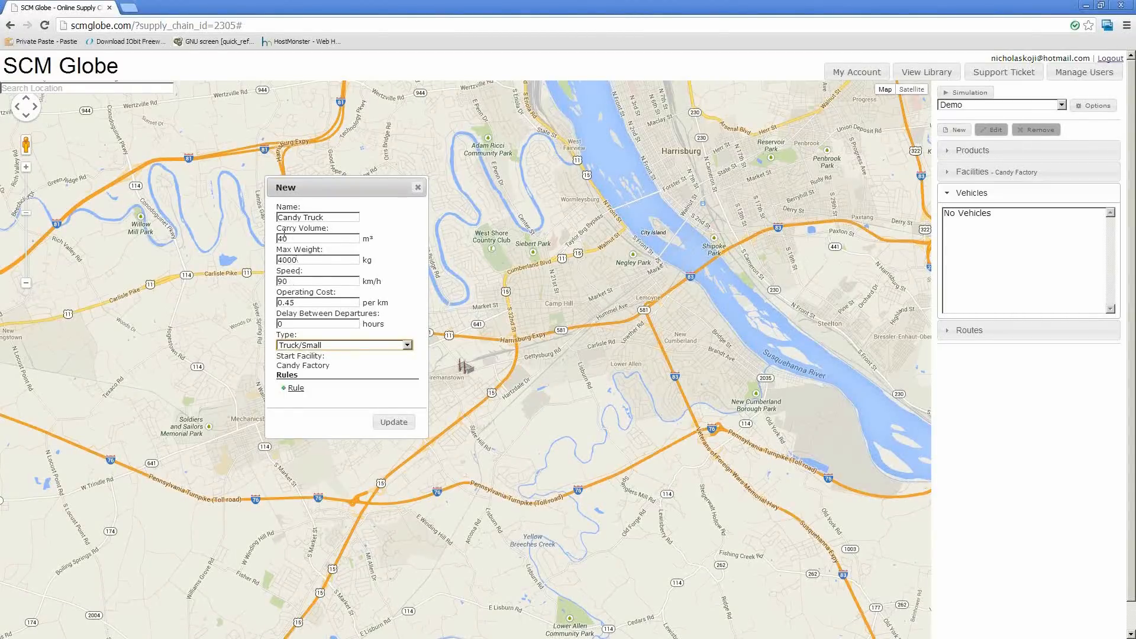
Set the truck's delay between departures to 24 hours and save the vehicle
{"action": "left_click", "coordinate": [299, 323]}
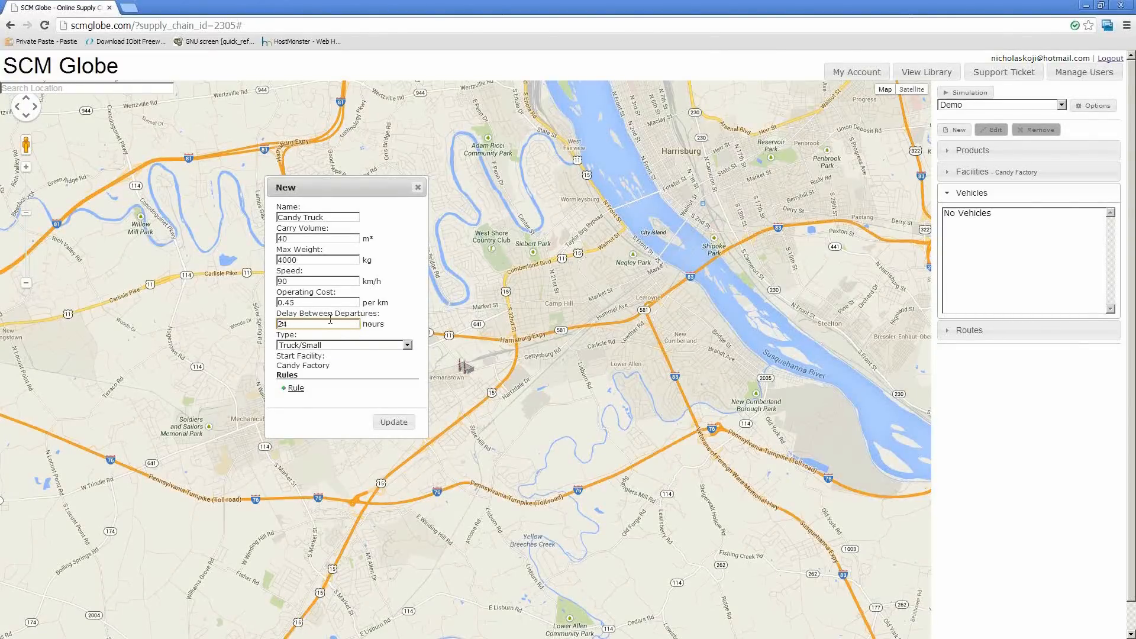
{"action": "type", "text": "24"}
{"action": "left_click", "coordinate": [394, 422]}
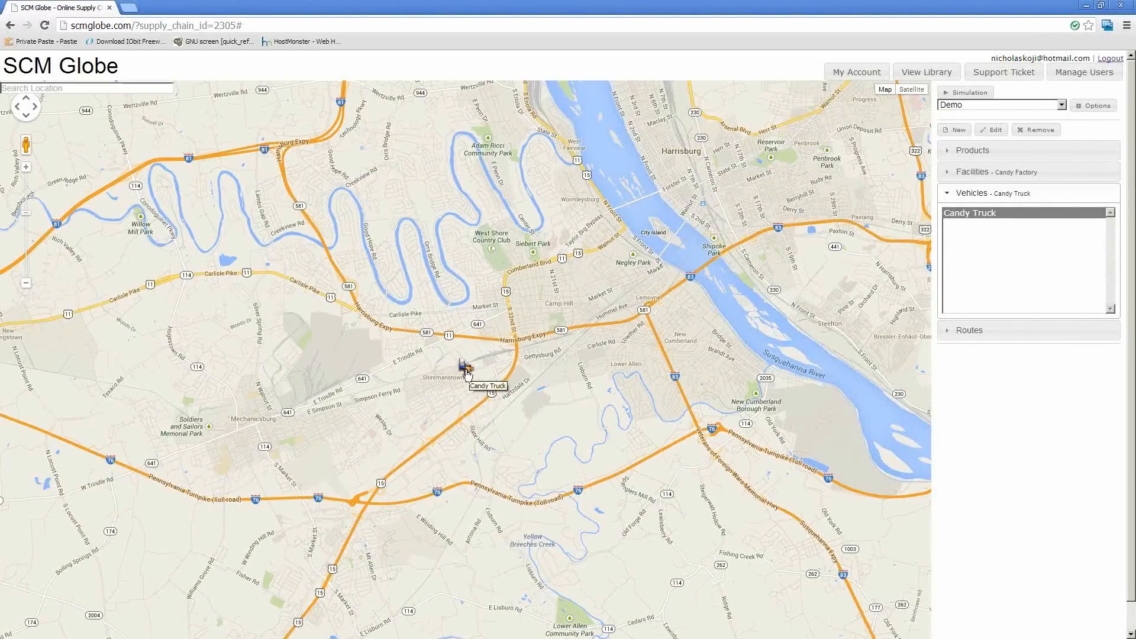
Start a new route named Delivery for the Candy Truck and review its distance, time and vehicle details
{"action": "left_click", "coordinate": [992, 215]}
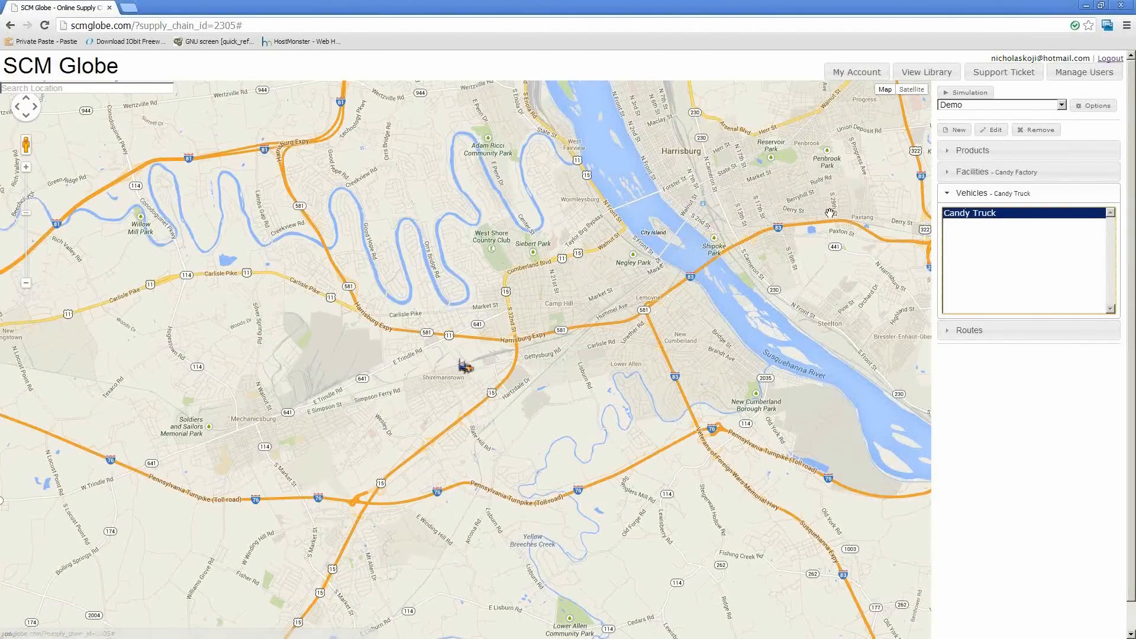
{"action": "left_click", "coordinate": [967, 333]}
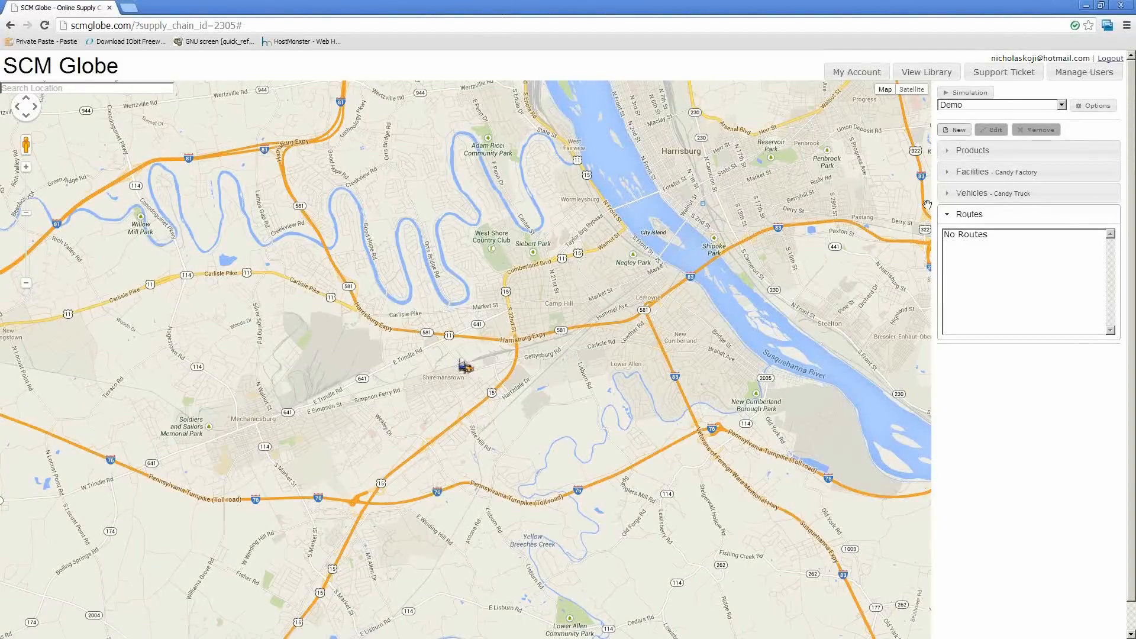
{"action": "left_click", "coordinate": [957, 131]}
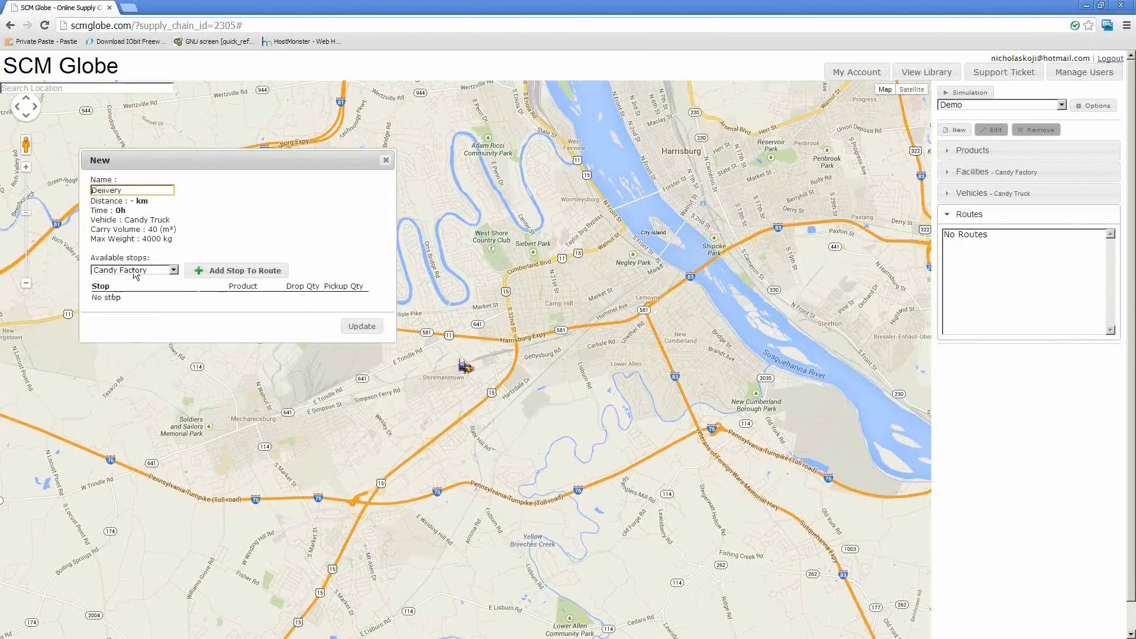
{"action": "left_click", "coordinate": [136, 203]}
{"action": "left_click_drag", "start_coordinate": [92, 200], "coordinate": [116, 212]}
{"action": "left_click", "coordinate": [129, 219]}
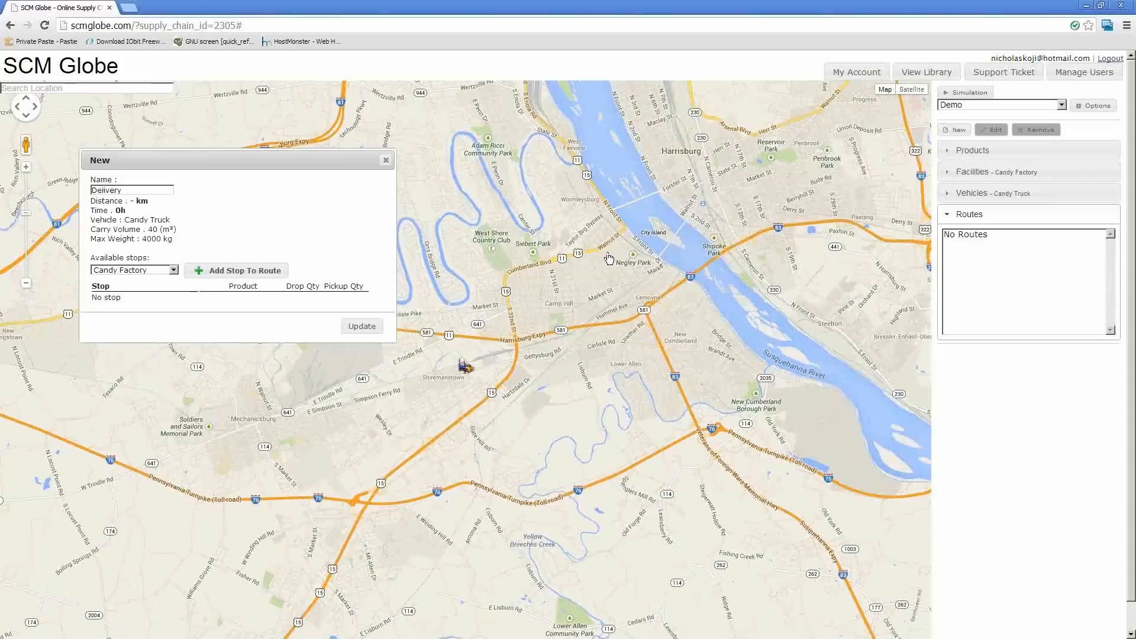
Add the Candy Store as a stop on the Delivery route
{"action": "left_click_drag", "start_coordinate": [93, 201], "coordinate": [120, 200]}
{"action": "left_click", "coordinate": [103, 206]}
{"action": "left_click", "coordinate": [100, 271]}
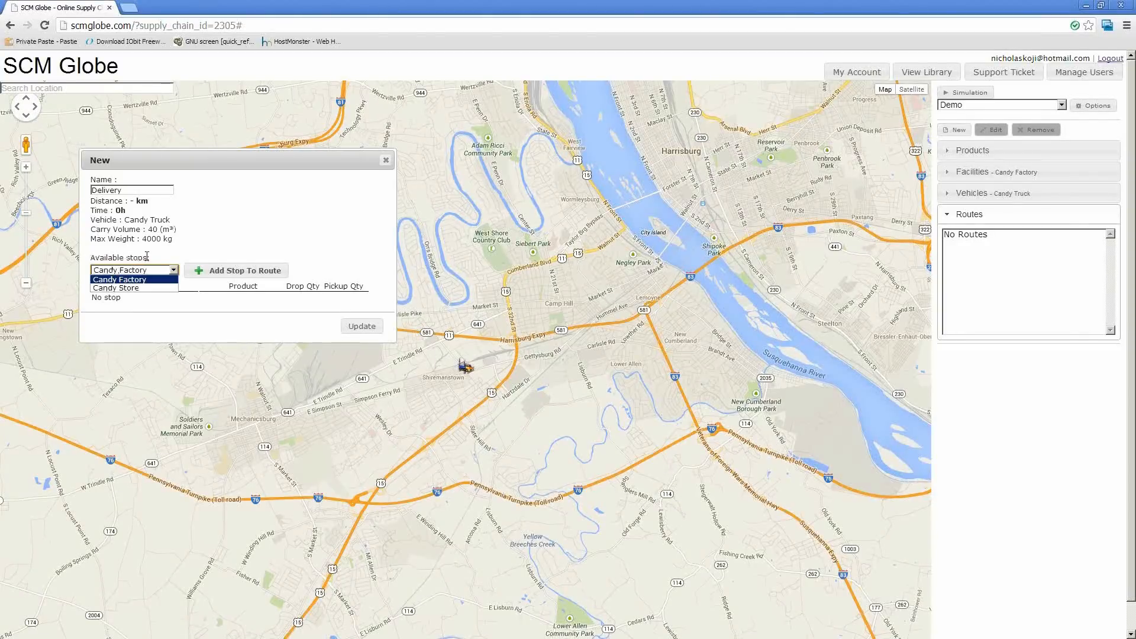
{"action": "left_click", "coordinate": [140, 288]}
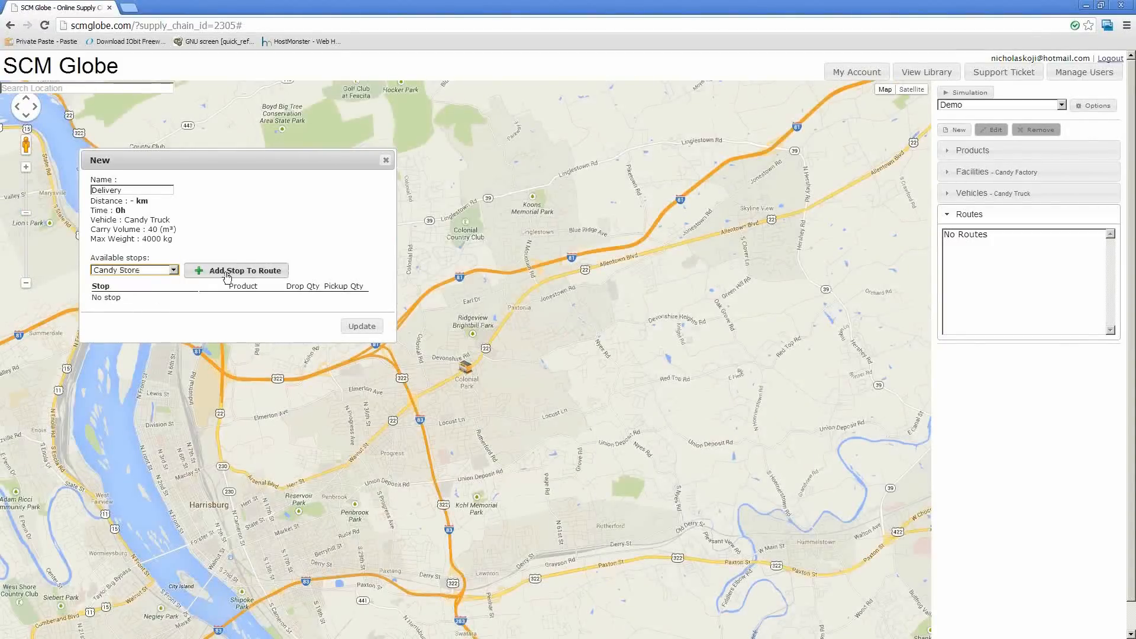
{"action": "left_click", "coordinate": [227, 271]}
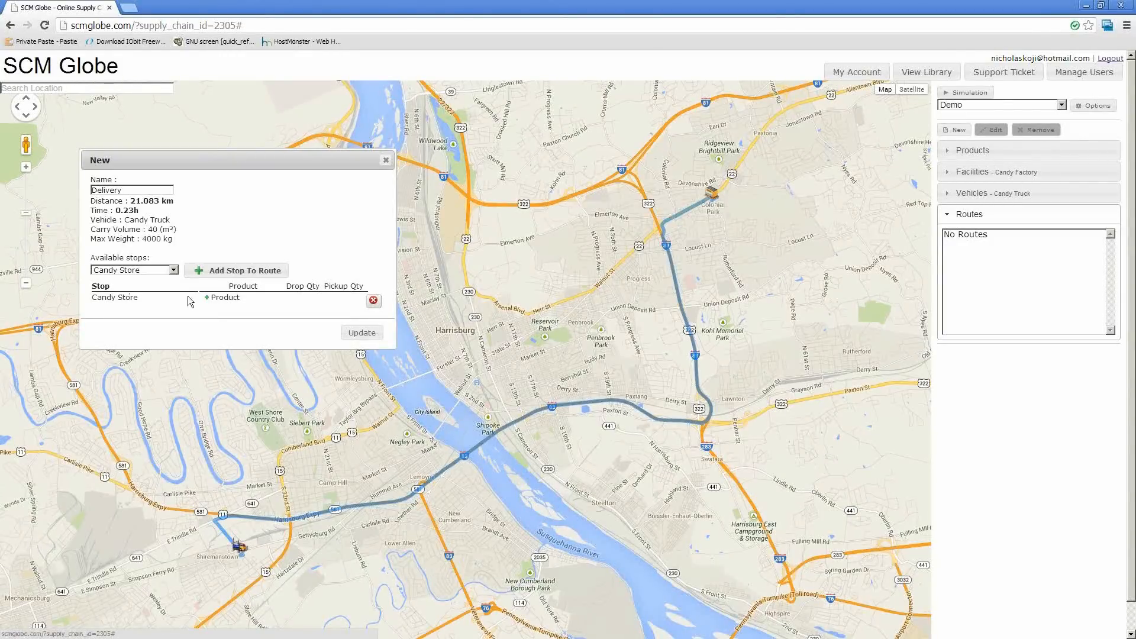
Start a product entry for the Candy Store stop with Candy selected, and check its daily demand and quantity on hand
{"action": "left_click", "coordinate": [226, 299]}
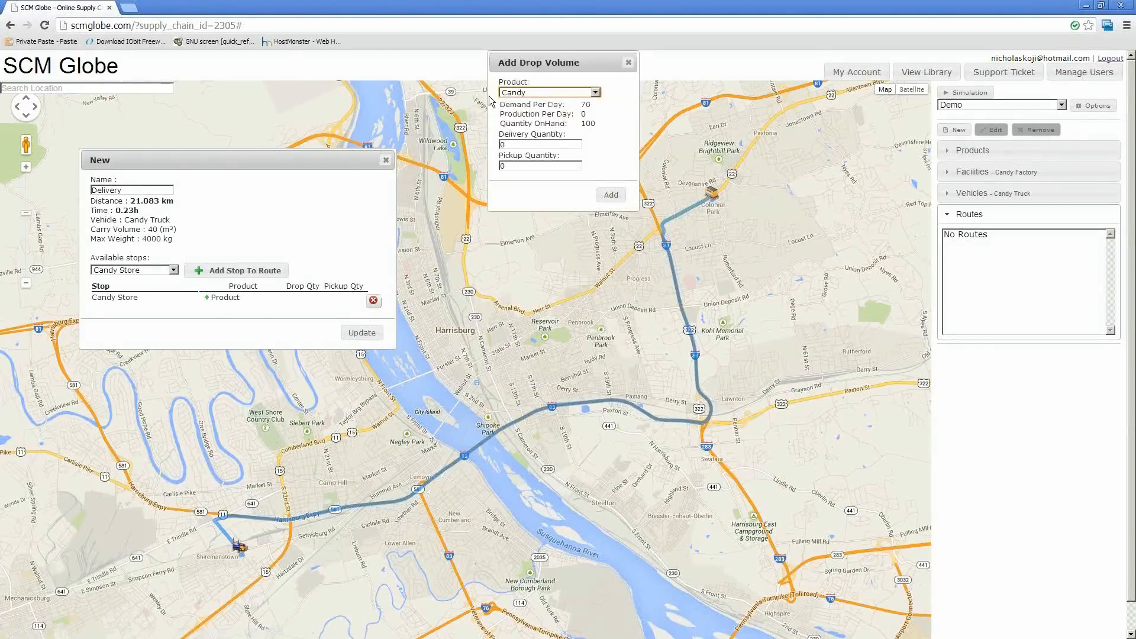
{"action": "left_click_drag", "start_coordinate": [518, 62], "coordinate": [455, 154]}
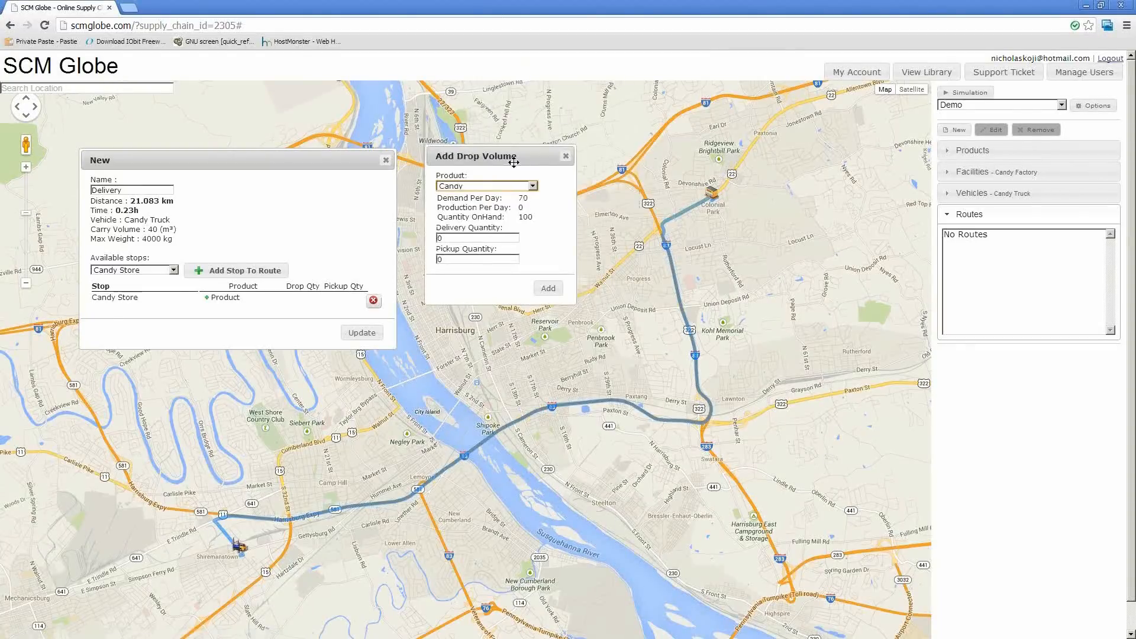
{"action": "left_click", "coordinate": [462, 187]}
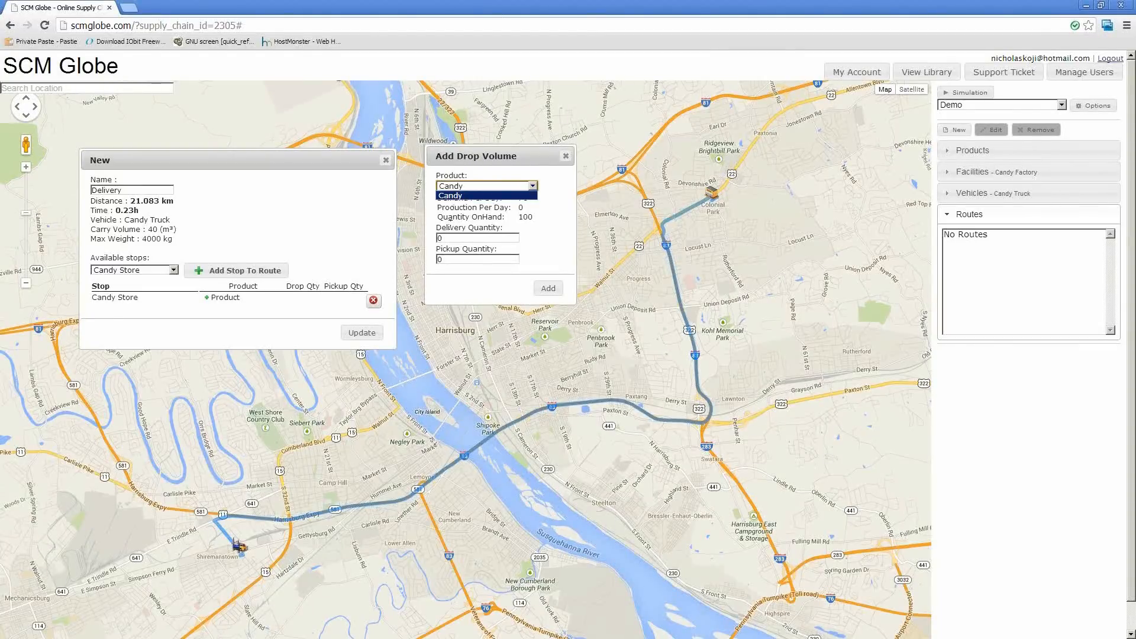
{"action": "left_click", "coordinate": [457, 195]}
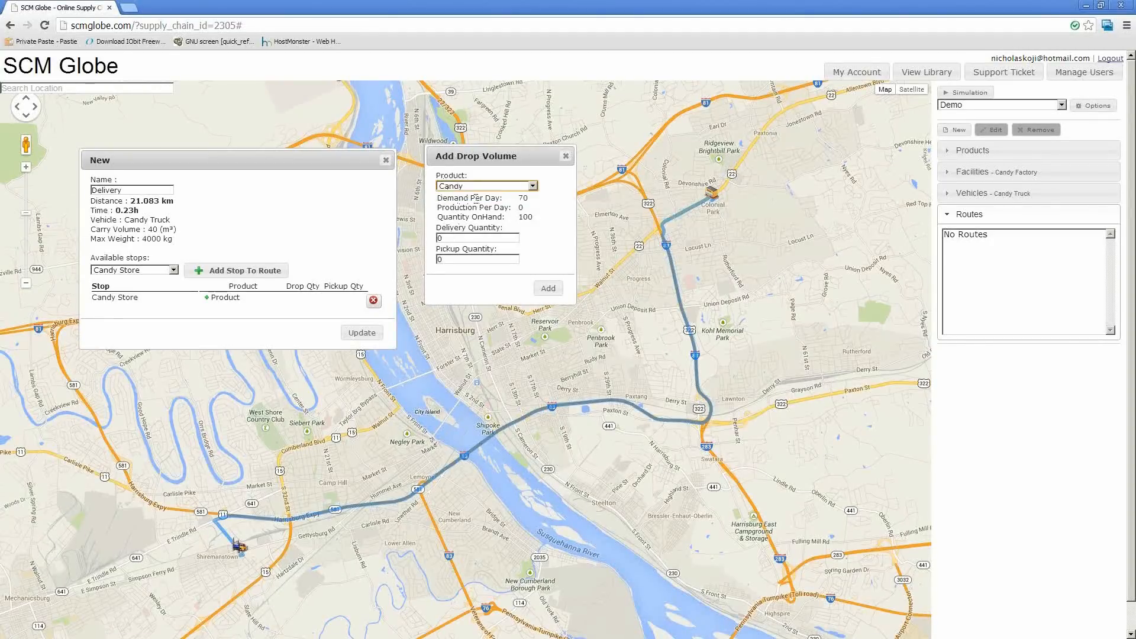
{"action": "left_click_drag", "start_coordinate": [511, 200], "coordinate": [529, 198]}
{"action": "left_click", "coordinate": [521, 200]}
{"action": "left_click_drag", "start_coordinate": [517, 217], "coordinate": [535, 219]}
{"action": "left_click", "coordinate": [475, 205]}
Set Candy's delivery quantity to 80 and pickup quantity to 1, and add the product to the stop
{"action": "left_click", "coordinate": [453, 238]}
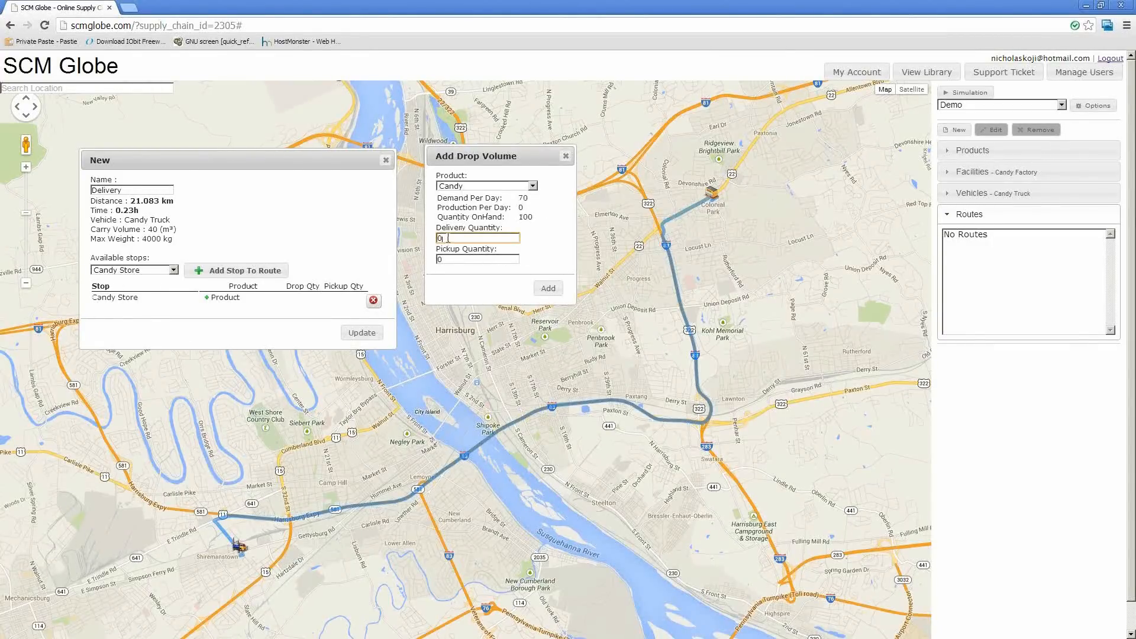
{"action": "type", "text": "70"}
{"action": "left_click_drag", "start_coordinate": [469, 238], "coordinate": [430, 238]}
{"action": "type", "text": "80"}
{"action": "left_click", "coordinate": [459, 259]}
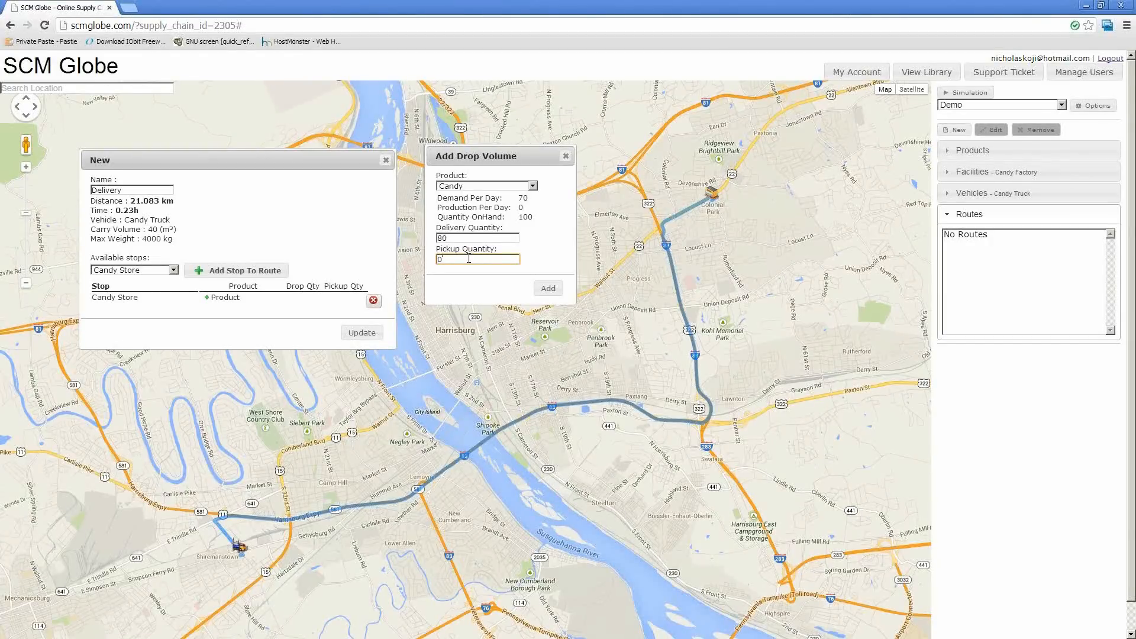
{"action": "type", "text": "1"}
{"action": "left_click", "coordinate": [550, 290]}
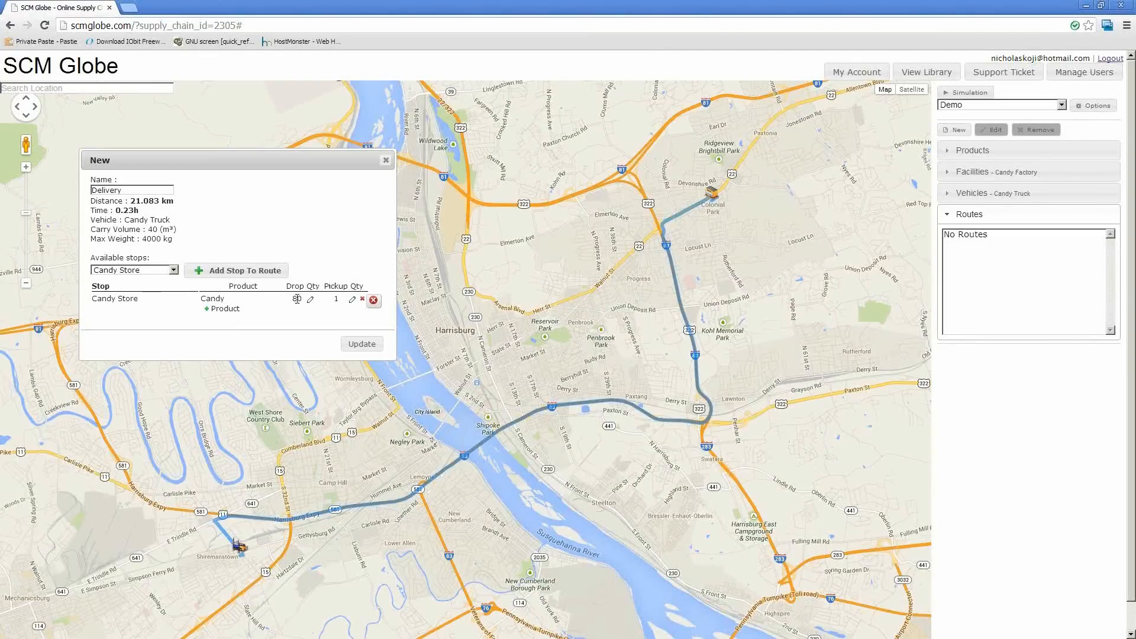
Open Candy's drop quantity and pickup quantity at the Candy Store stop for editing, and close the fields
{"action": "left_click", "coordinate": [310, 299]}
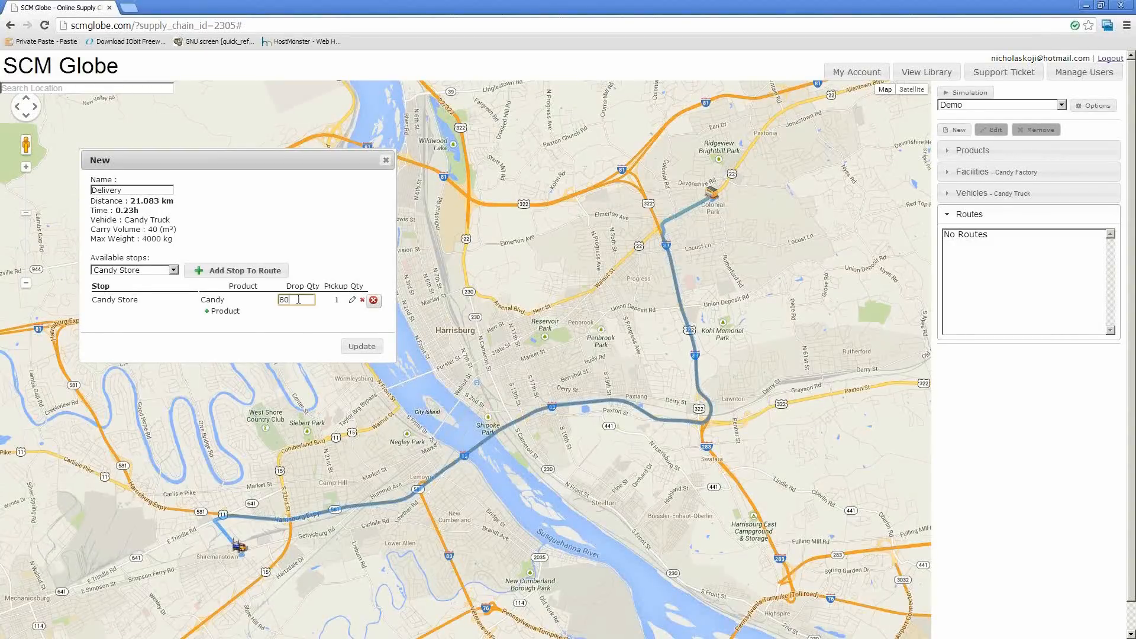
{"action": "left_click", "coordinate": [337, 300]}
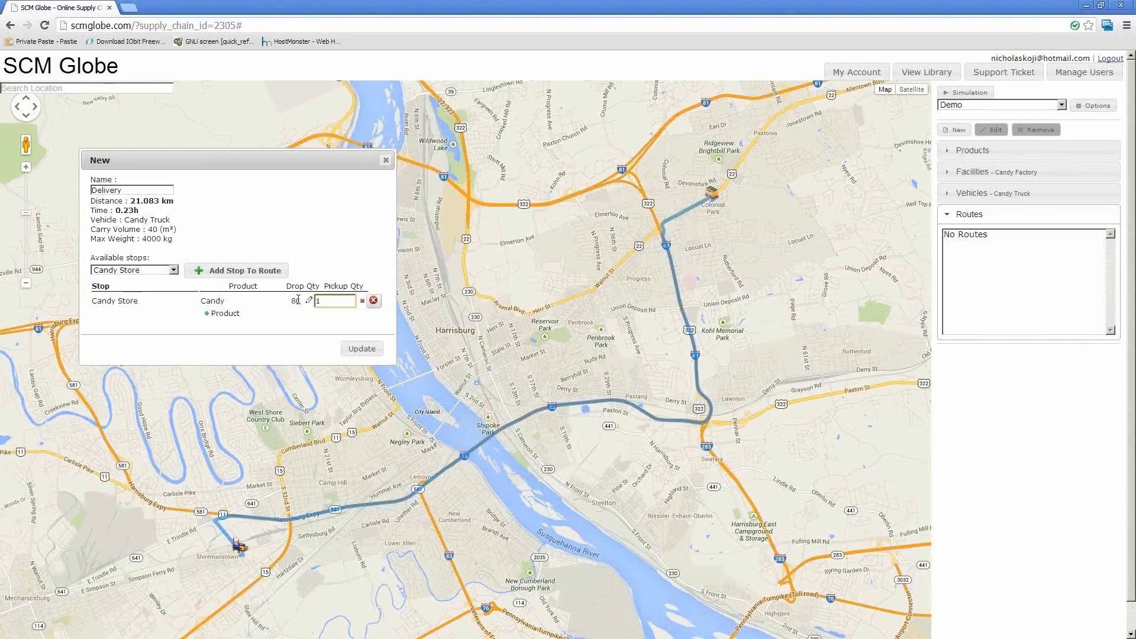
{"action": "key", "text": "Return"}
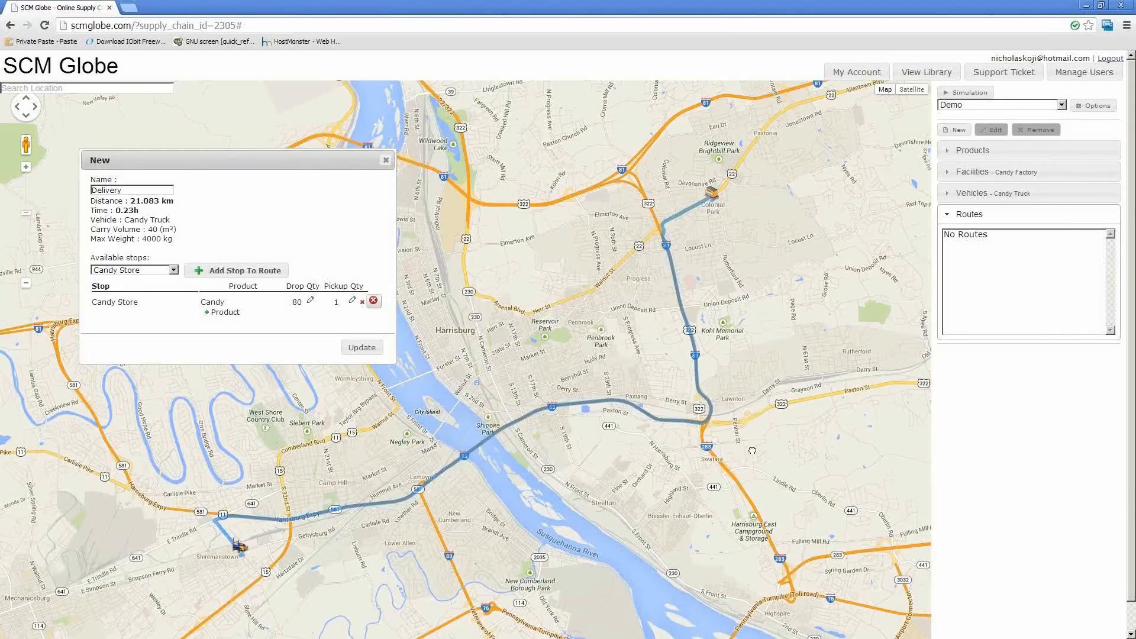
Reroute the delivery path's river crossing north of its current bridge, near City Island, and save the Delivery route
{"action": "left_click_drag", "start_coordinate": [752, 451], "coordinate": [611, 308]}
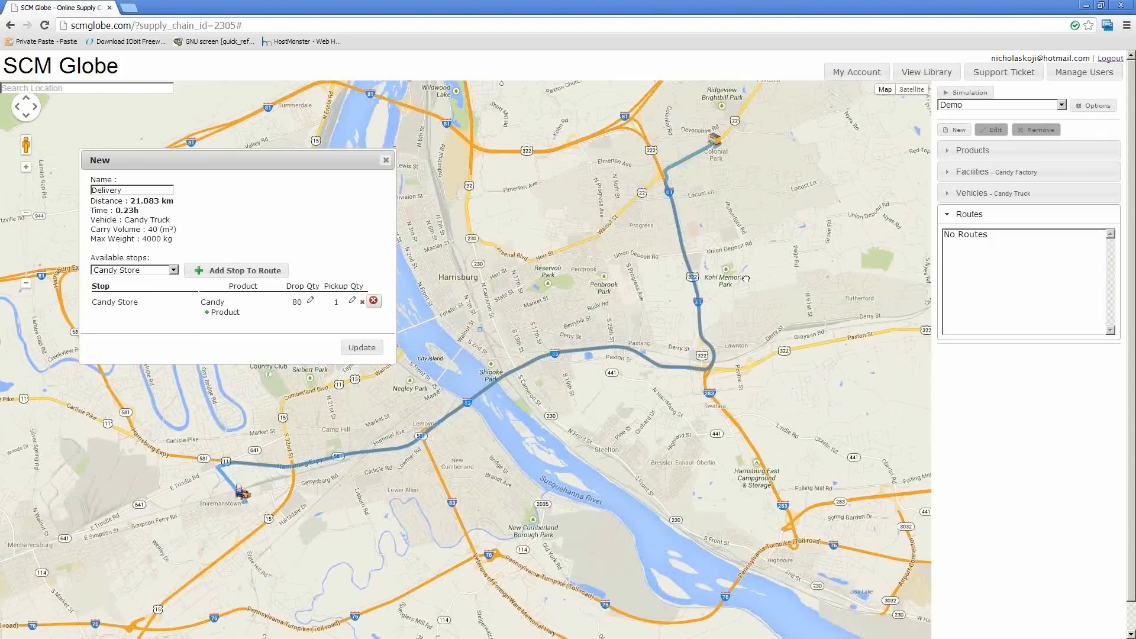
{"action": "left_click_drag", "start_coordinate": [747, 279], "coordinate": [743, 281]}
{"action": "left_click_drag", "start_coordinate": [570, 308], "coordinate": [612, 324]}
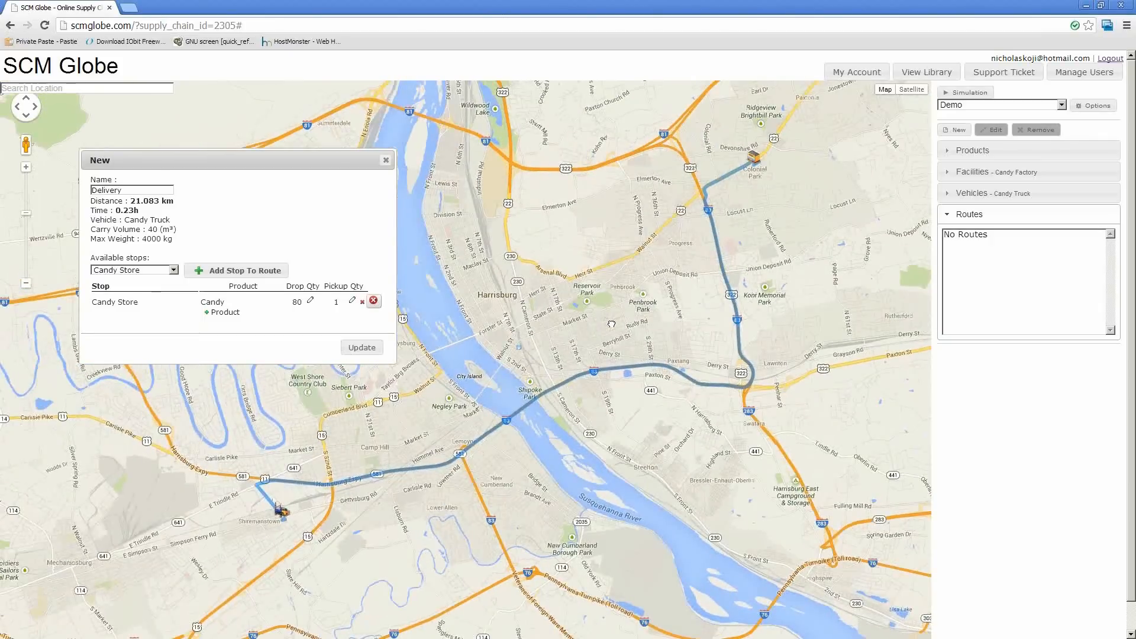
{"action": "left_click_drag", "start_coordinate": [517, 407], "coordinate": [563, 356]}
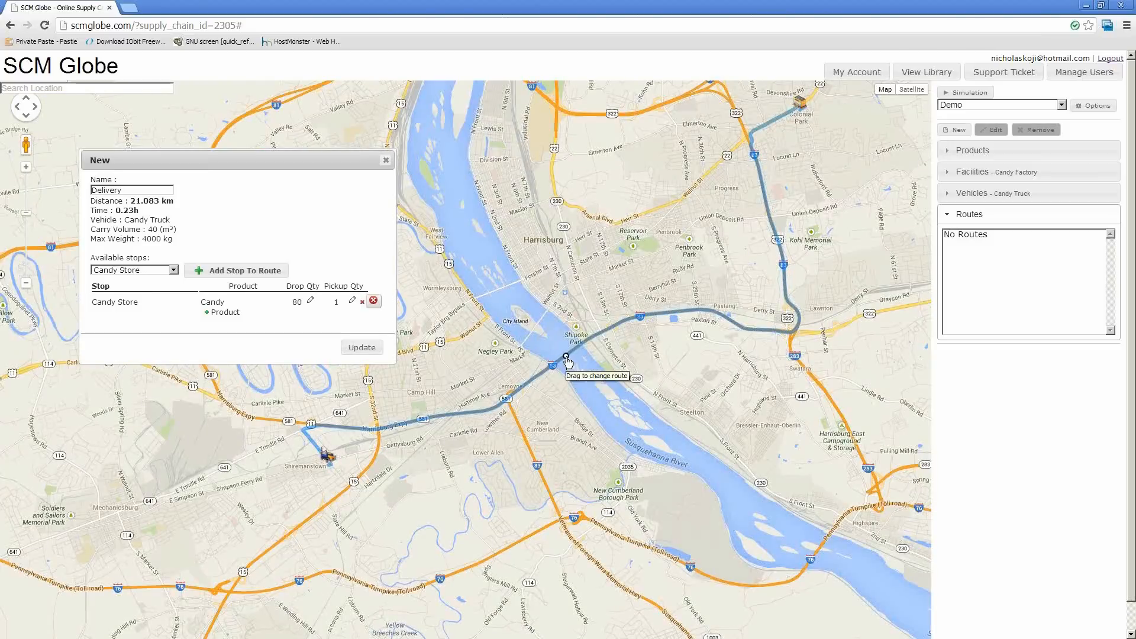
{"action": "left_click_drag", "start_coordinate": [570, 351], "coordinate": [539, 325]}
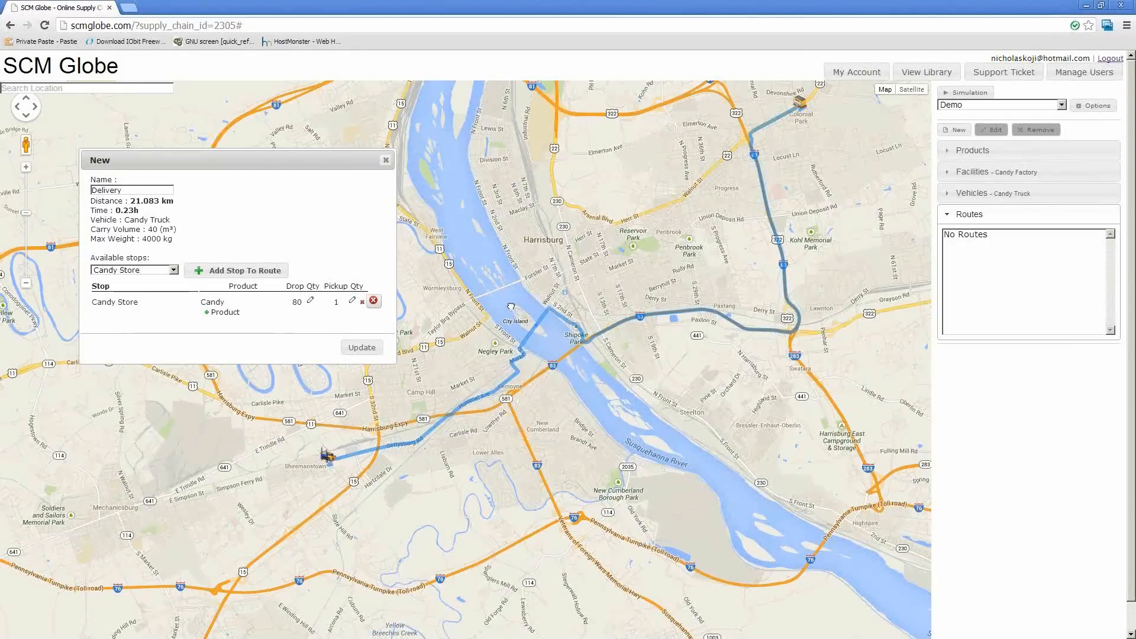
{"action": "left_click_drag", "start_coordinate": [533, 318], "coordinate": [538, 321]}
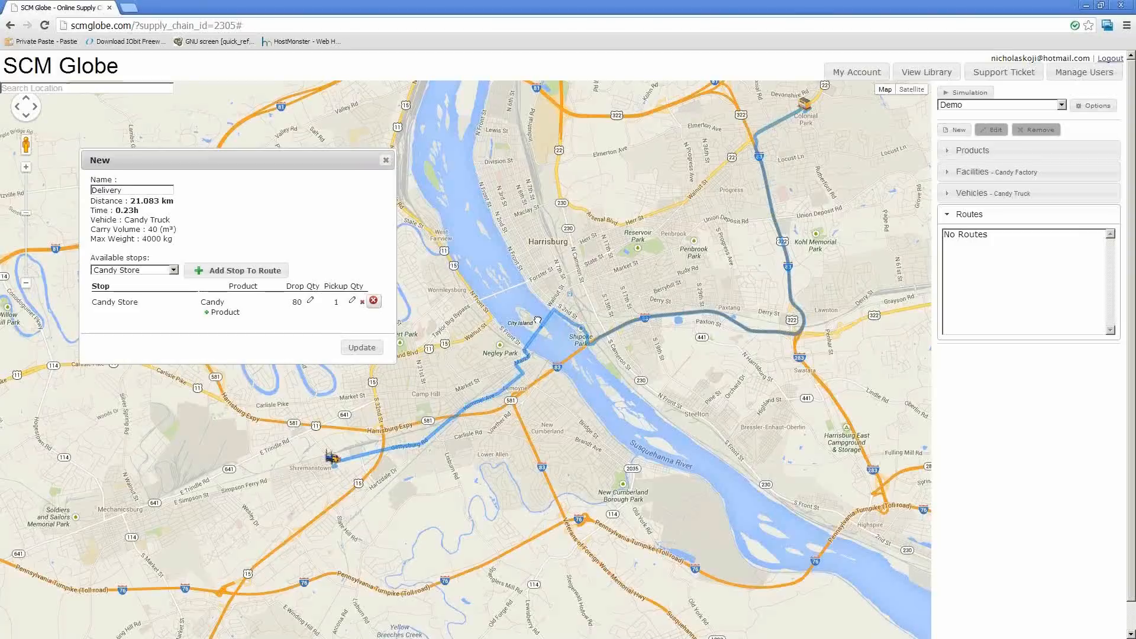
{"action": "scroll", "coordinate": [552, 327], "scroll_direction": "down", "scroll_amount": 1}
{"action": "scroll", "coordinate": [552, 327], "scroll_direction": "down", "scroll_amount": 1}
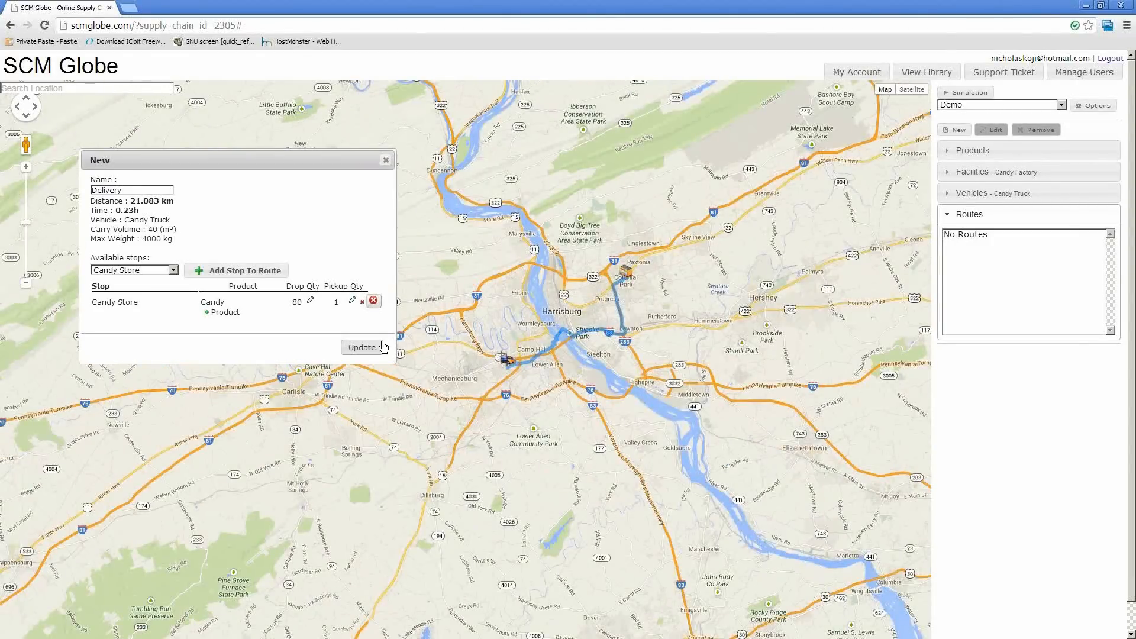
{"action": "left_click", "coordinate": [360, 349]}
{"action": "left_click", "coordinate": [361, 349]}
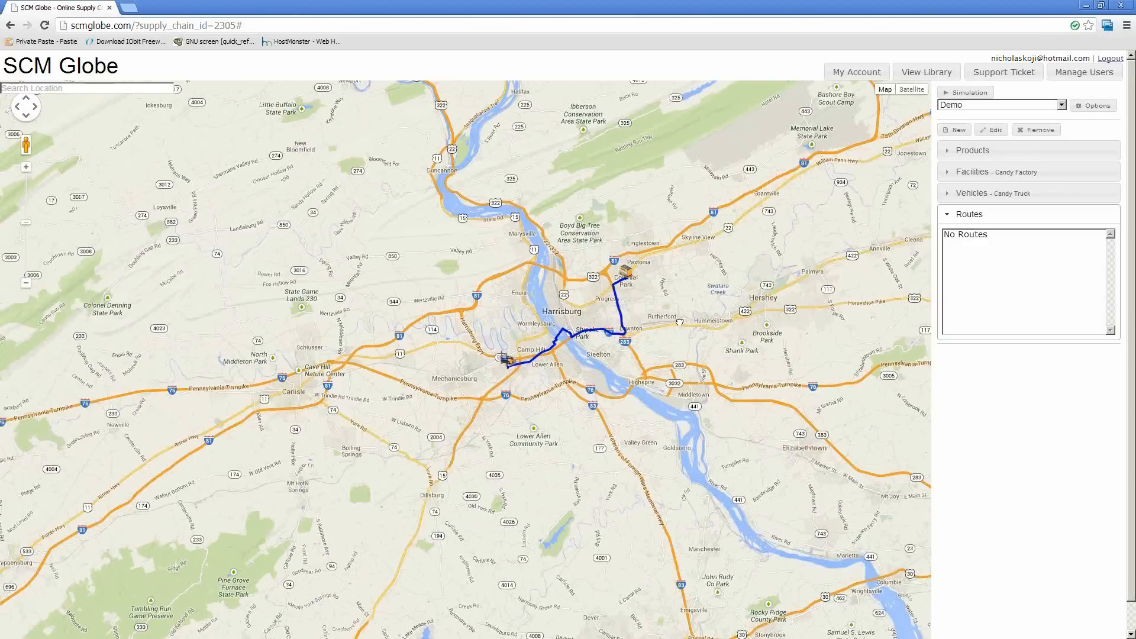
Review the supply chain's products, facilities, vehicles and routes, selecting Candy, the Candy Factory and the Candy Truck
{"action": "left_click_drag", "start_coordinate": [679, 323], "coordinate": [613, 325]}
{"action": "left_click", "coordinate": [972, 150]}
{"action": "left_click", "coordinate": [953, 171]}
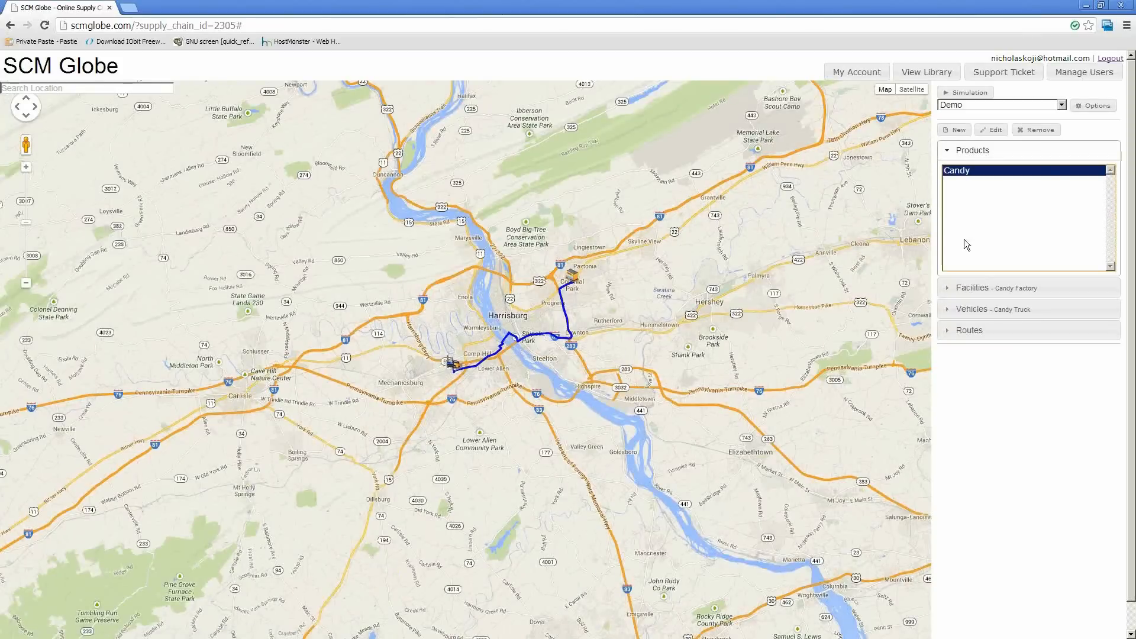
{"action": "left_click", "coordinate": [976, 290]}
{"action": "left_click", "coordinate": [973, 192]}
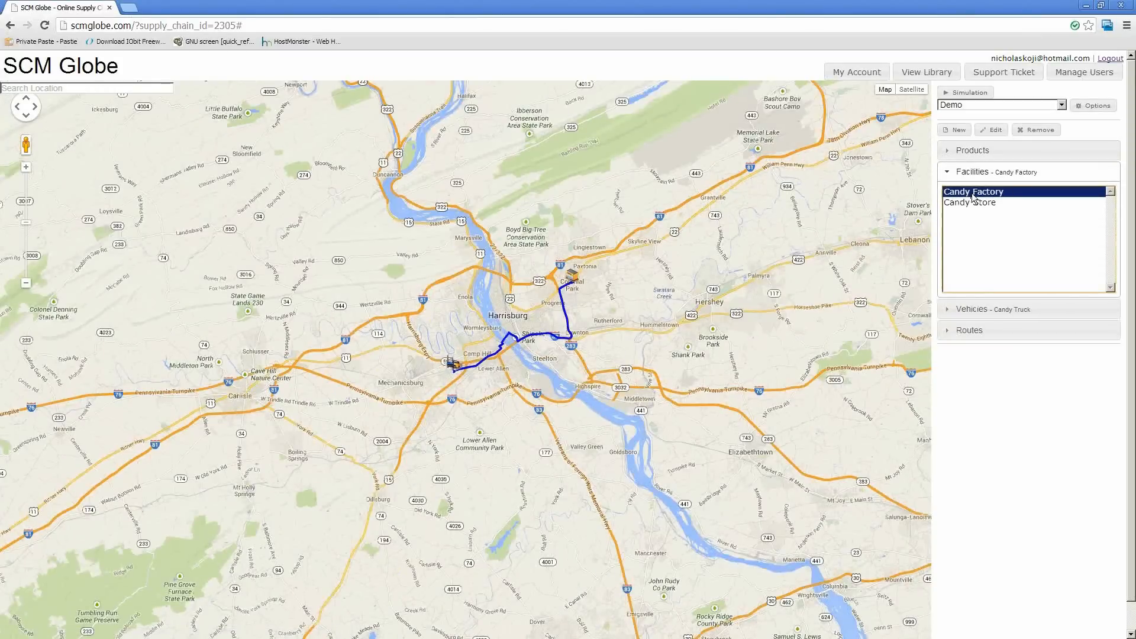
{"action": "left_click", "coordinate": [971, 310]}
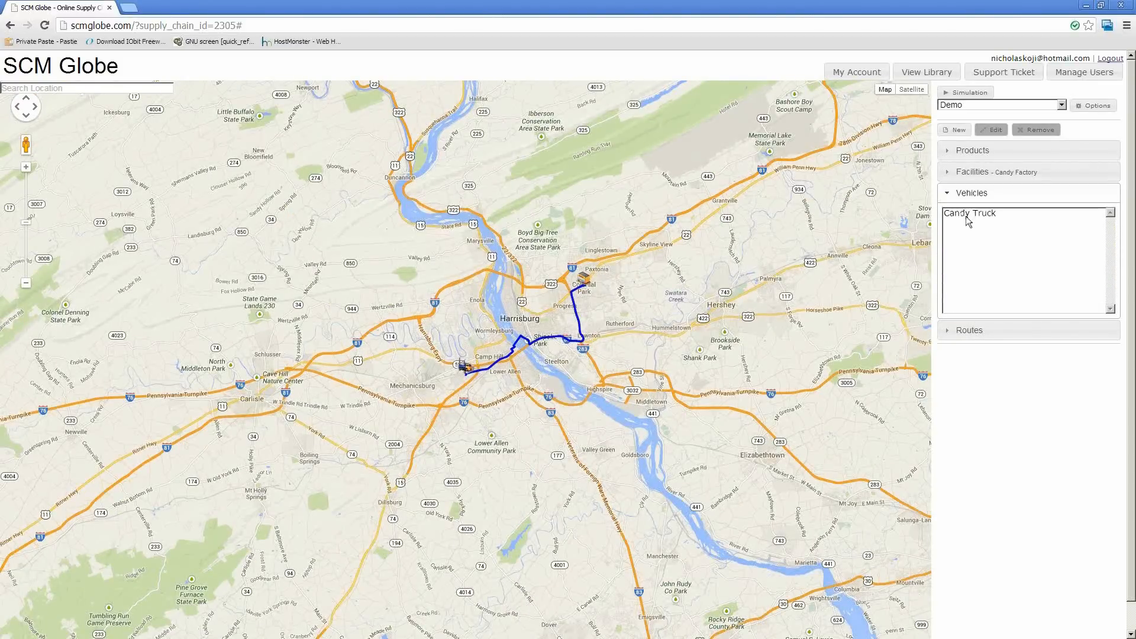
{"action": "left_click", "coordinate": [967, 216]}
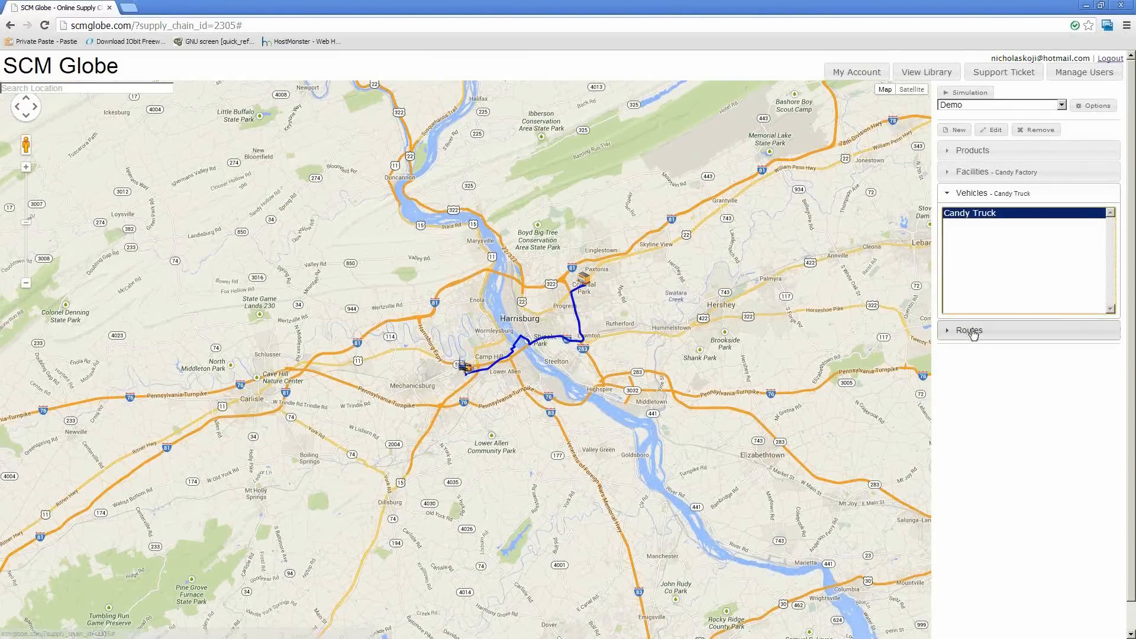
{"action": "left_click", "coordinate": [968, 328]}
{"action": "left_click", "coordinate": [966, 201]}
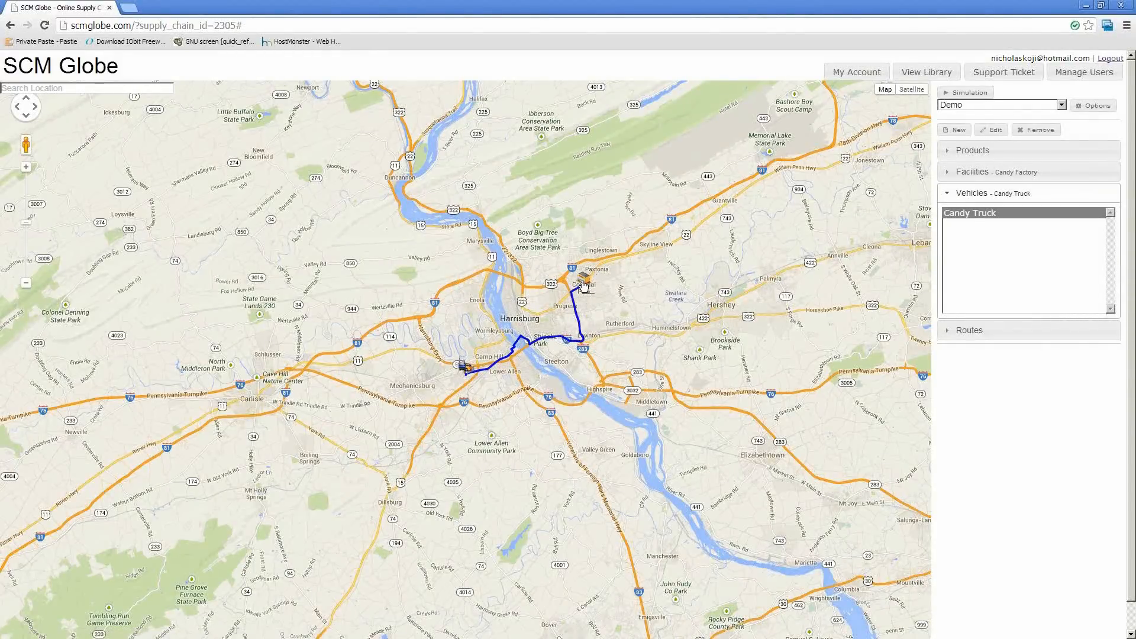
View the Candy Store's facility details from its map marker, close them and look over both facilities on the map
{"action": "left_click", "coordinate": [583, 285]}
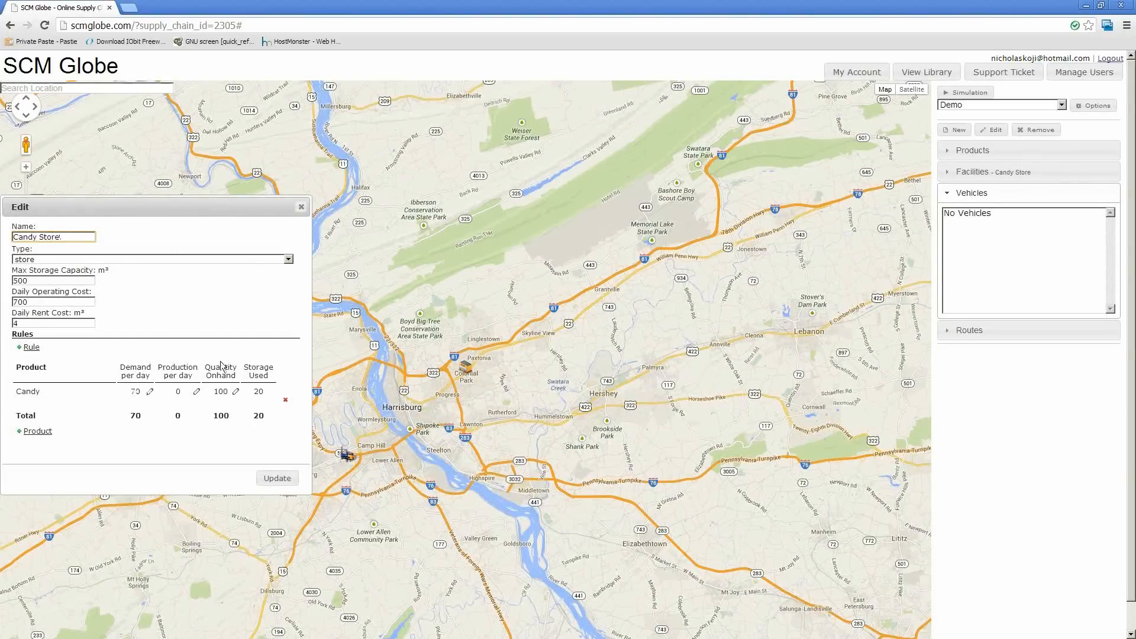
{"action": "left_click", "coordinate": [300, 209]}
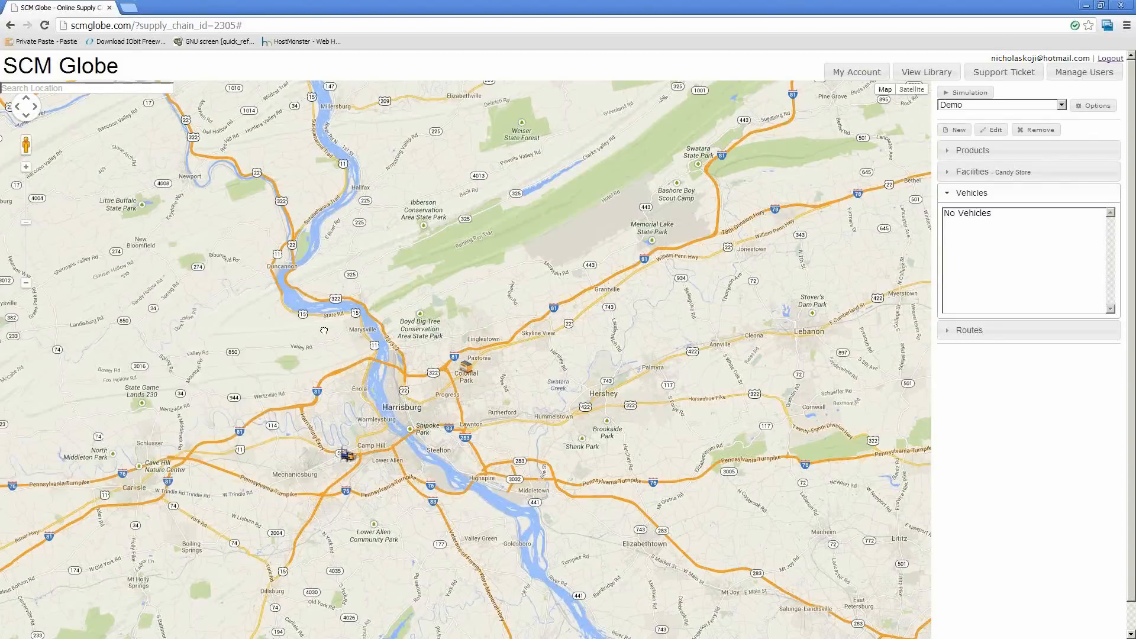
{"action": "left_click_drag", "start_coordinate": [323, 330], "coordinate": [398, 214]}
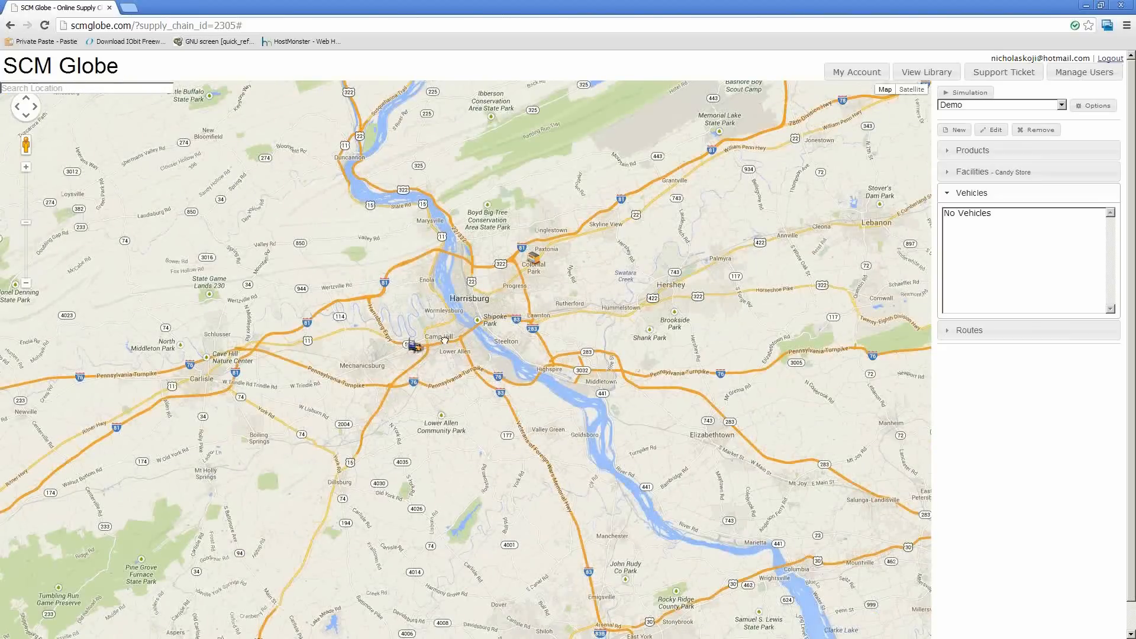
{"action": "left_click_drag", "start_coordinate": [445, 341], "coordinate": [465, 316]}
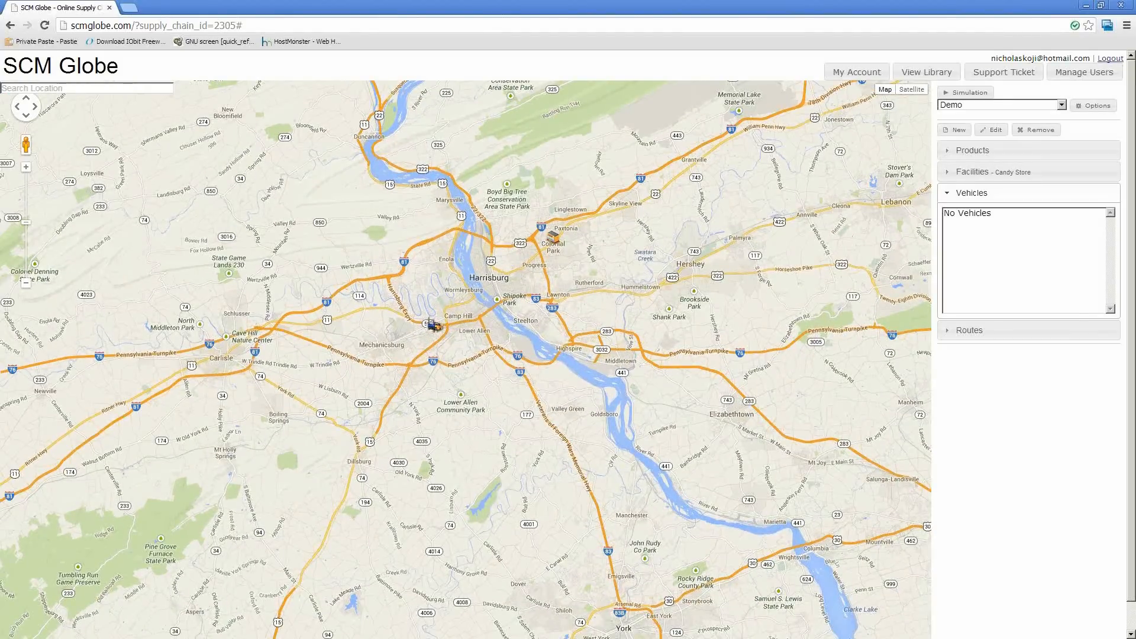